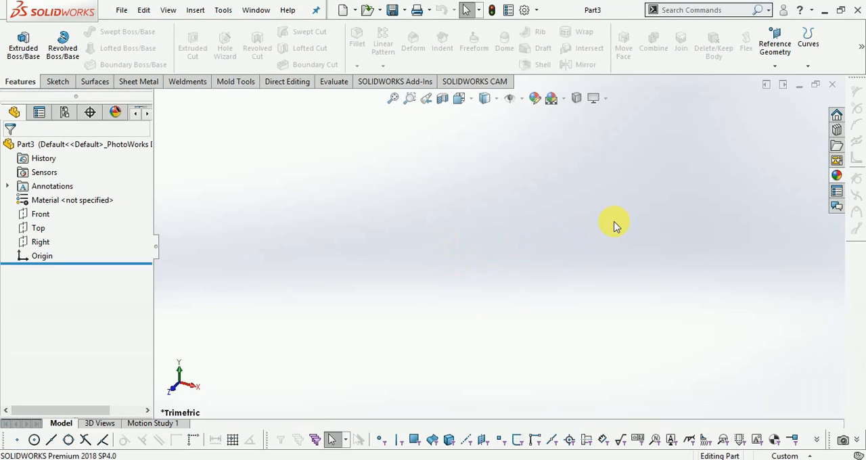
Step: Sketch a five-point S-shaped spline on the Front plane, from about 68 mm above the origin to about 114 mm directly below it
click(60, 82)
click(18, 41)
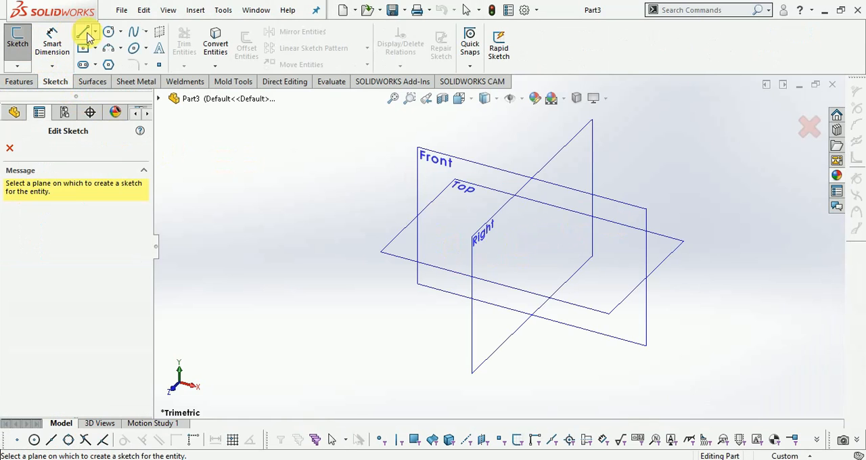
click(487, 169)
click(133, 31)
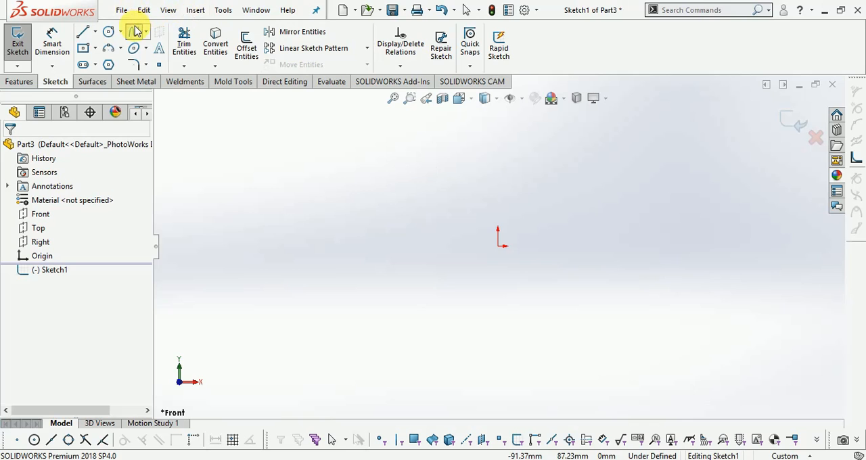
click(427, 147)
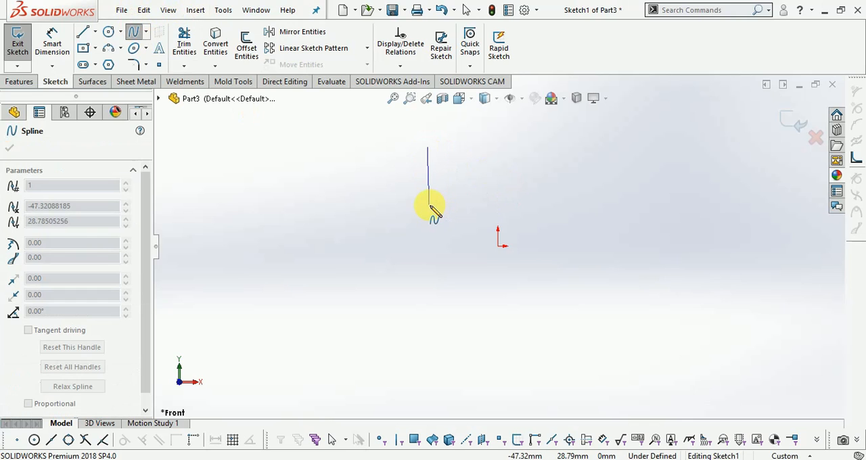
click(428, 204)
click(481, 263)
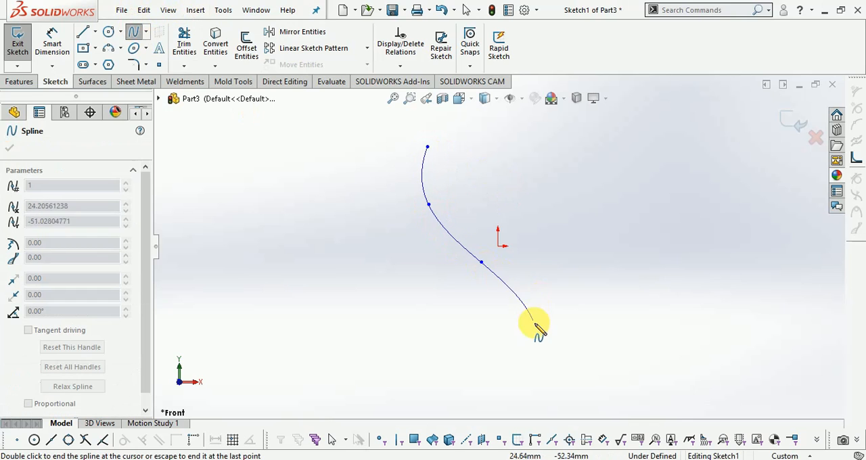
click(548, 336)
scroll(556, 331, up, 3)
scroll(564, 345, down, 2)
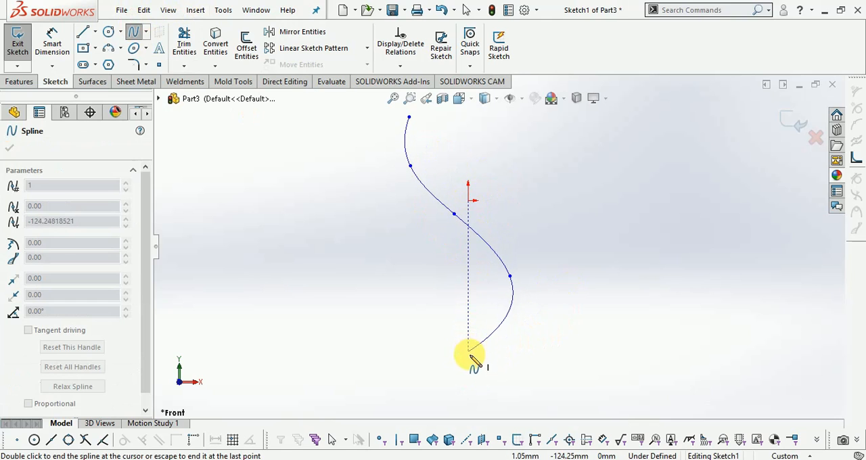
double_click(470, 360)
key(Escape)
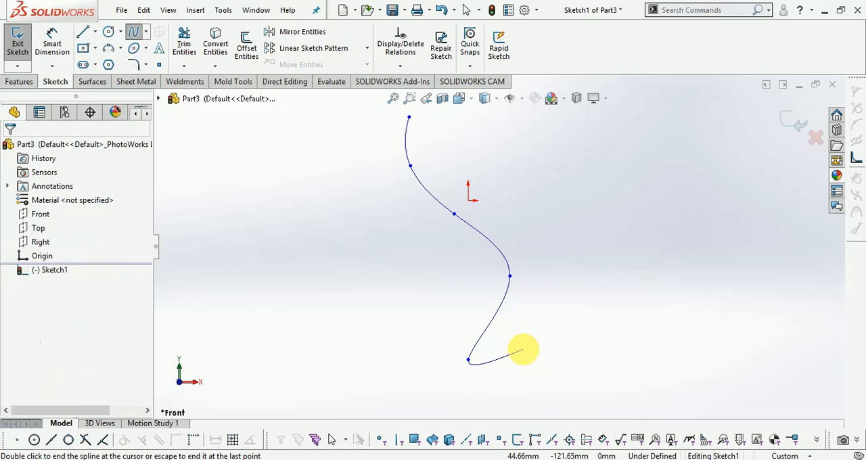
Step: Dimension the spline's upper endpoint vertically from the origin and set the distance to 60 mm
scroll(500, 188, up, 1)
click(54, 40)
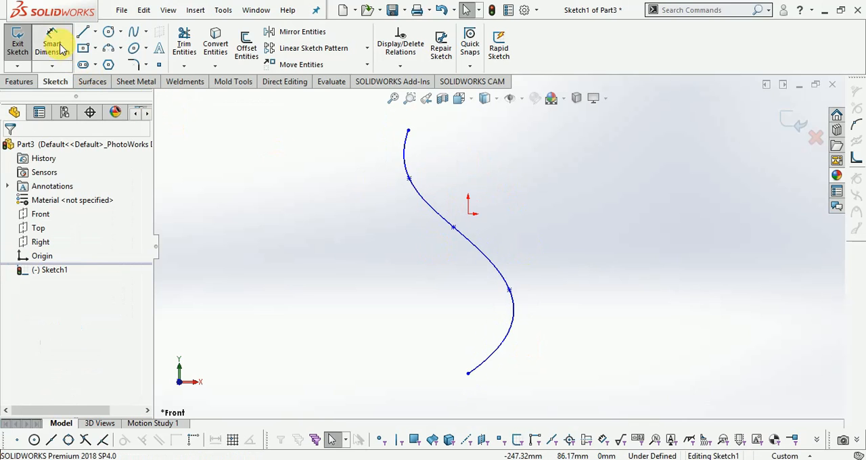
scroll(406, 139, up, 2)
click(416, 153)
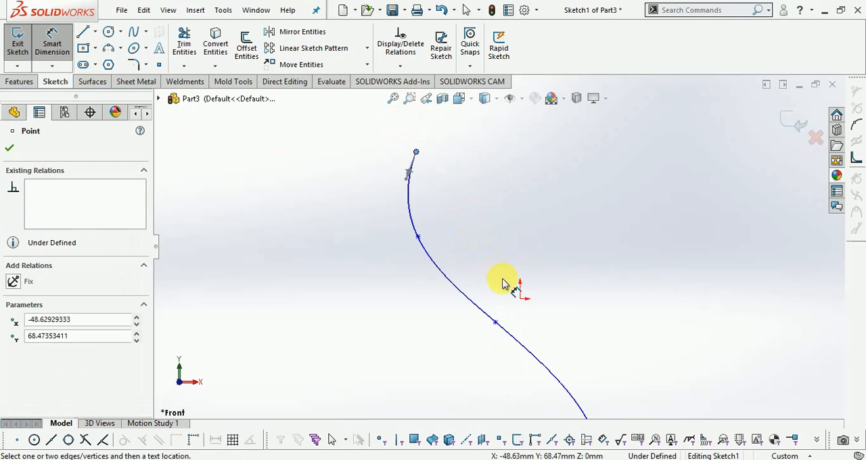
click(519, 298)
click(619, 242)
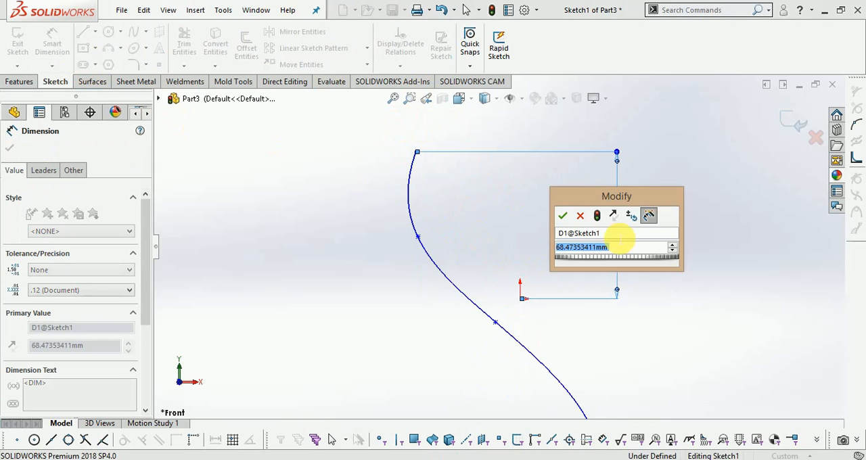
text(60)
key(Return)
Step: Dimension the second spline point vertically from the origin and set the distance to 30 mm
click(417, 236)
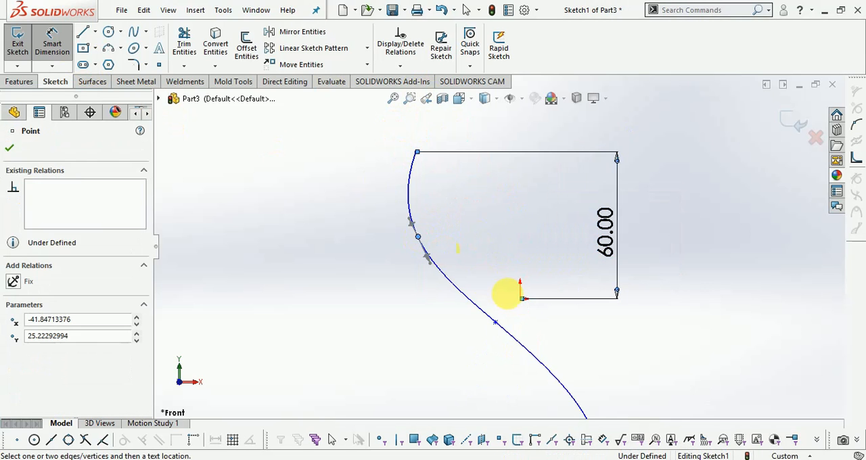
click(518, 301)
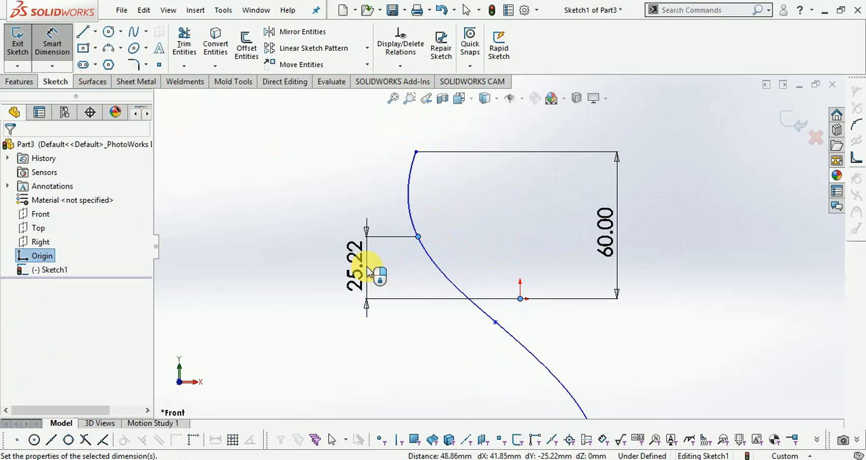
click(367, 269)
text(30)
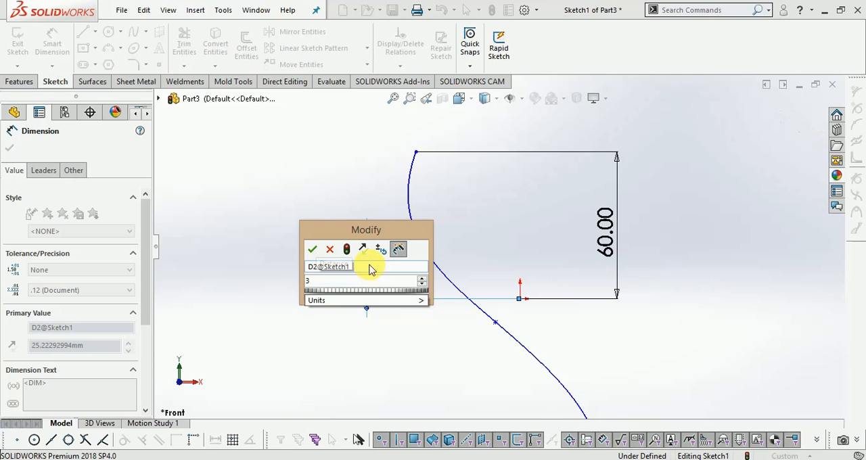
key(Return)
Step: Reattach the second point's vertical dimension from the origin to the third spline point, and delete that dimension
drag(519, 299, 495, 323)
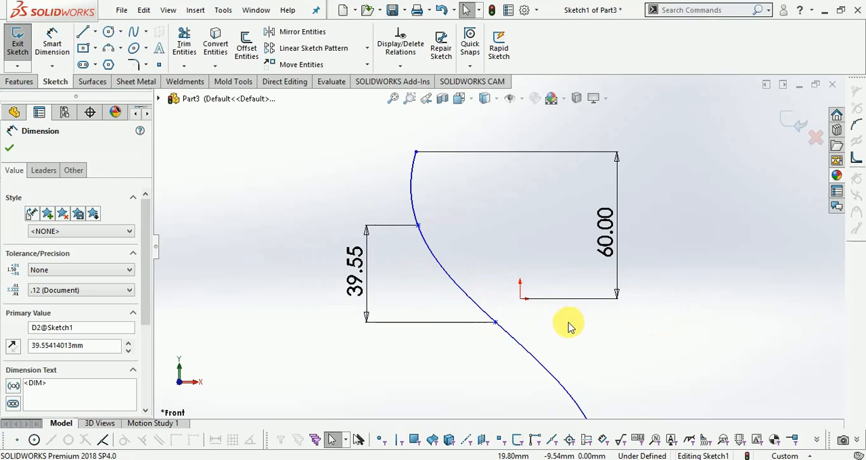
click(52, 44)
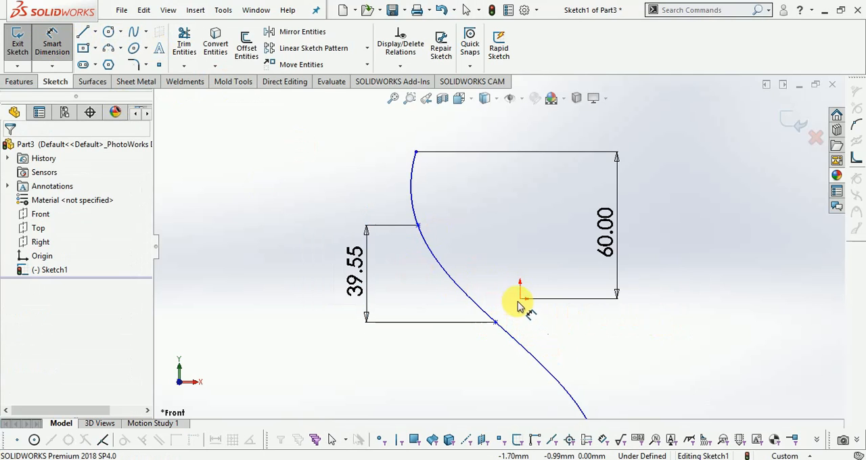
key(Escape)
click(349, 283)
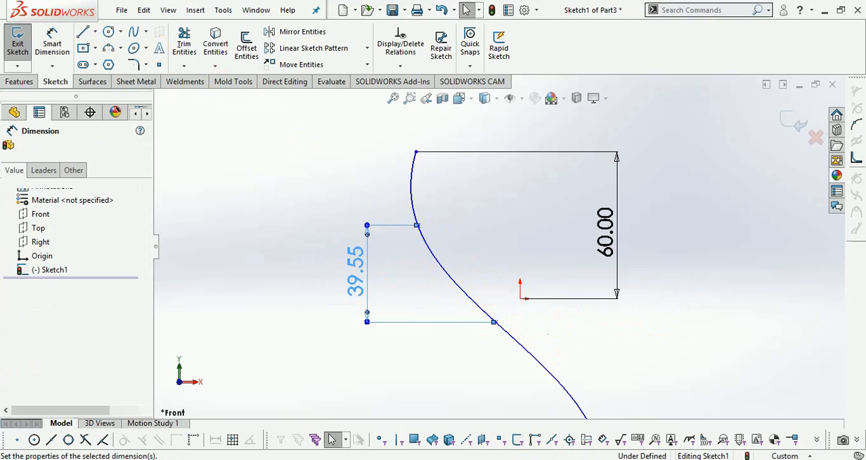
key(Delete)
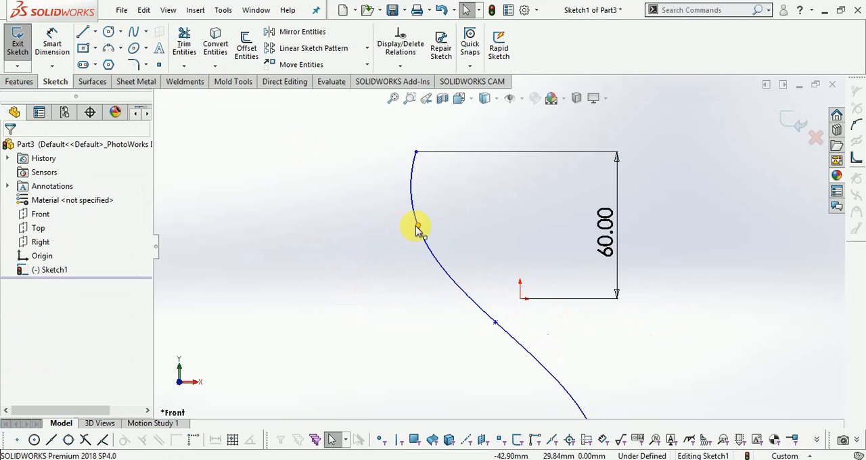
Step: Add a 30 mm vertical dimension between the origin and the second spline point
click(417, 230)
click(520, 299)
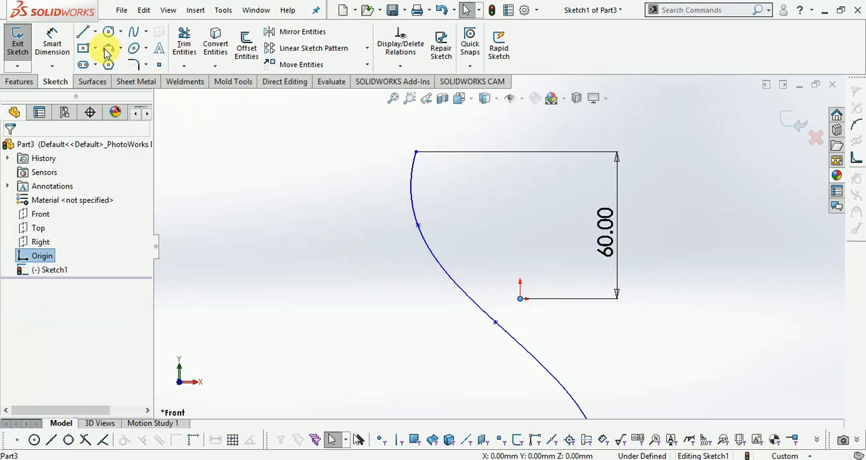
click(52, 44)
click(419, 229)
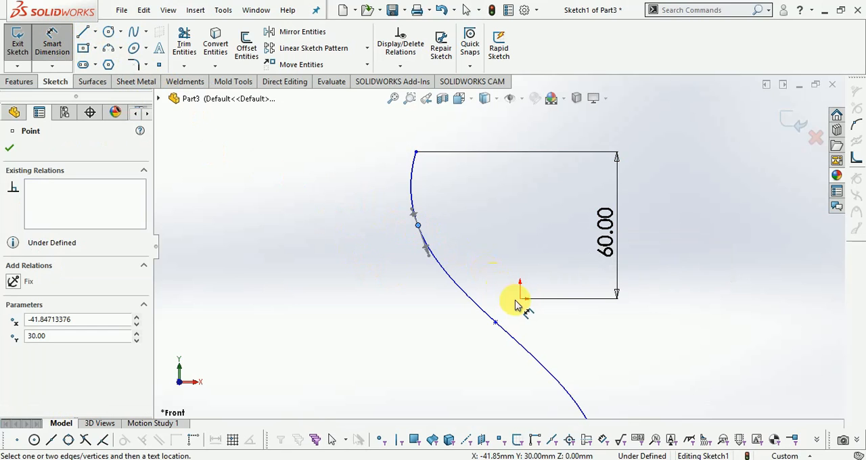
click(519, 298)
click(395, 279)
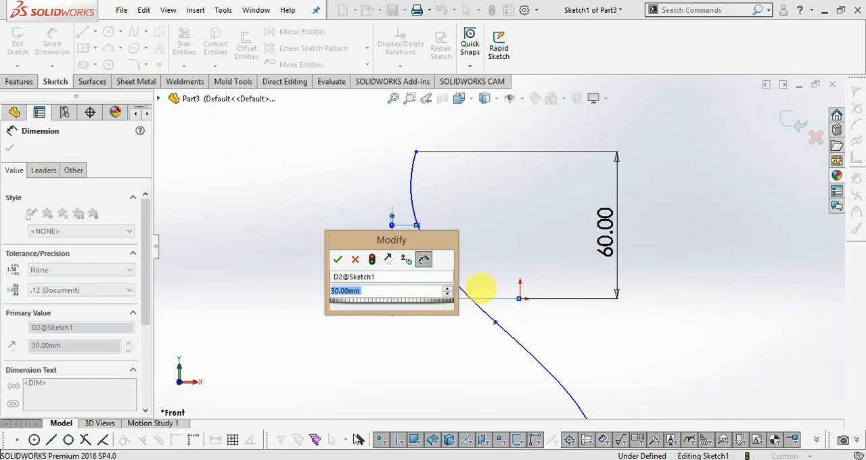
key(Return)
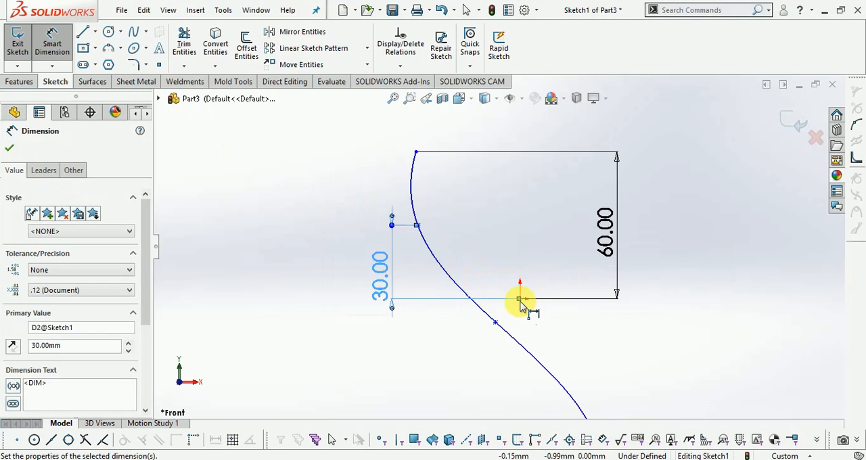
Step: Dimension the third spline point vertically from the origin and set the distance to 10 mm
click(520, 299)
click(495, 322)
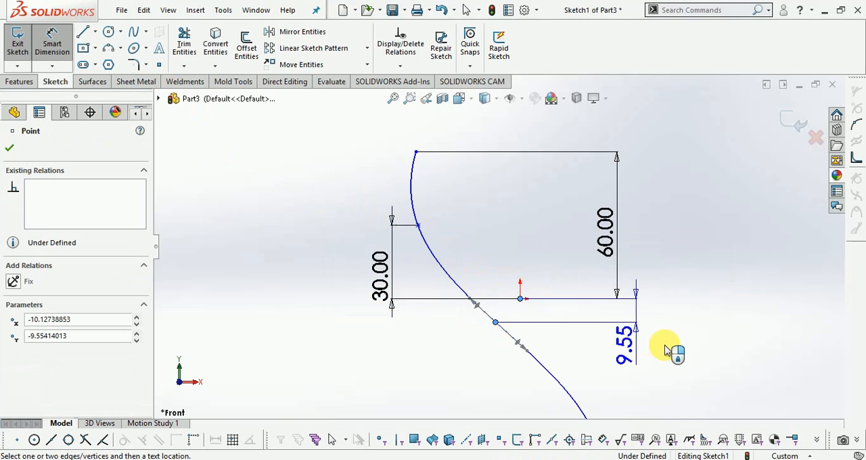
click(713, 323)
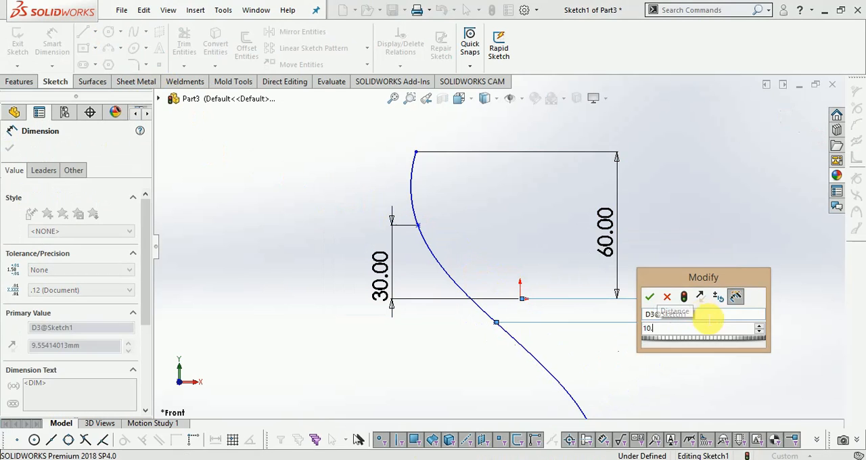
text(10)
key(Return)
Step: Dimension the fourth spline point vertically from the origin and set the distance to 55 mm
scroll(588, 238, up, 2)
scroll(574, 332, down, 1)
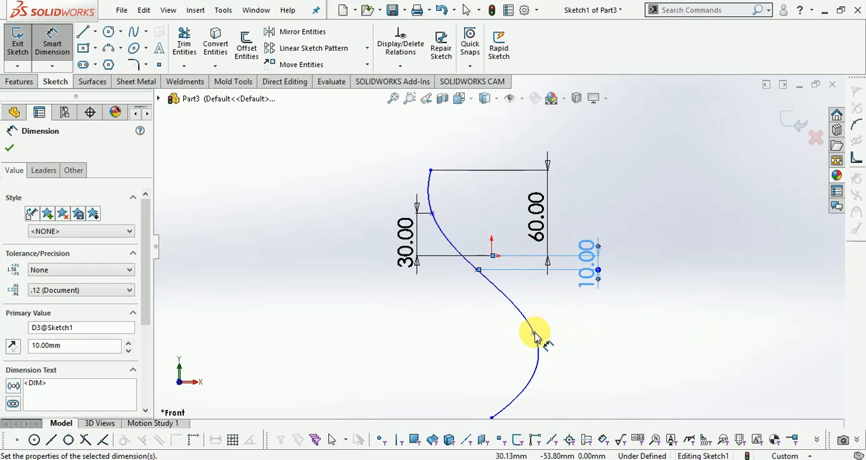
click(52, 42)
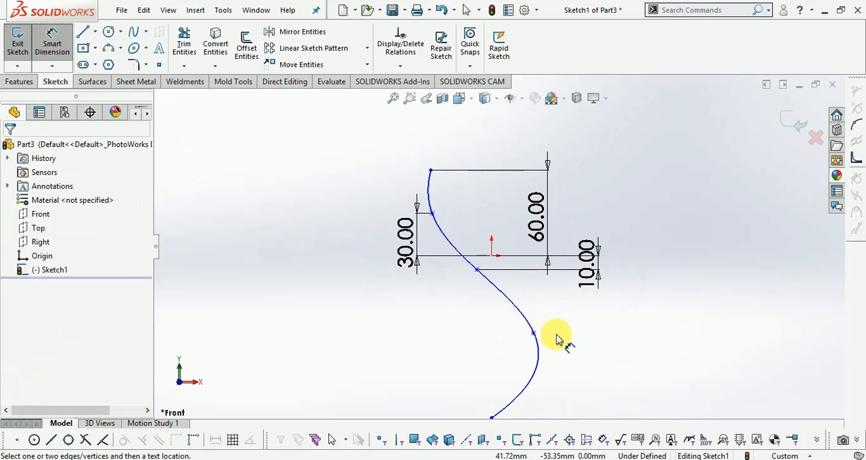
click(533, 334)
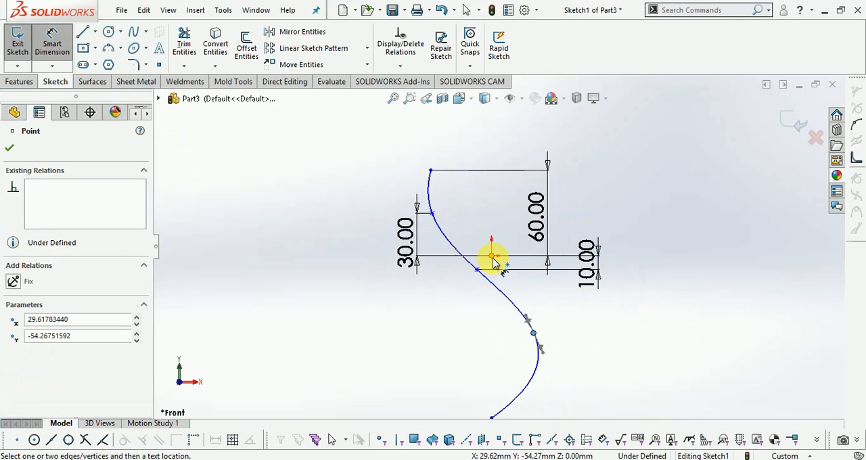
click(493, 256)
click(669, 299)
text(55)
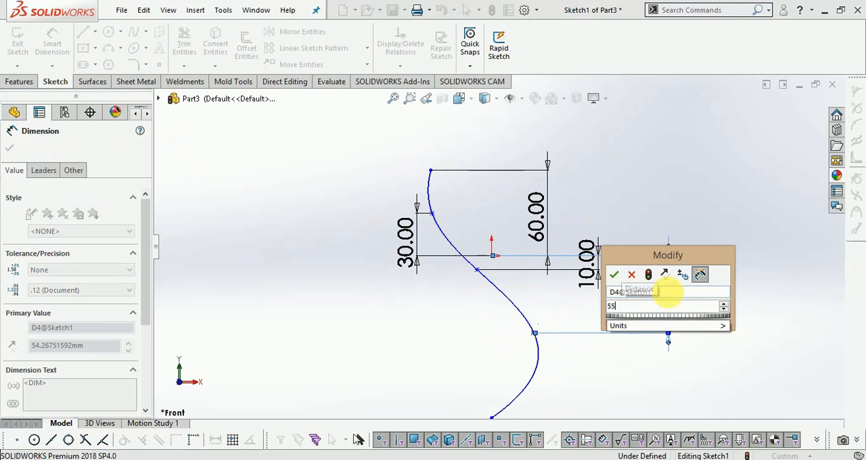
key(Return)
Step: Dimension the spline's lower endpoint vertically from the origin and set the distance to 1200 mm
key(f)
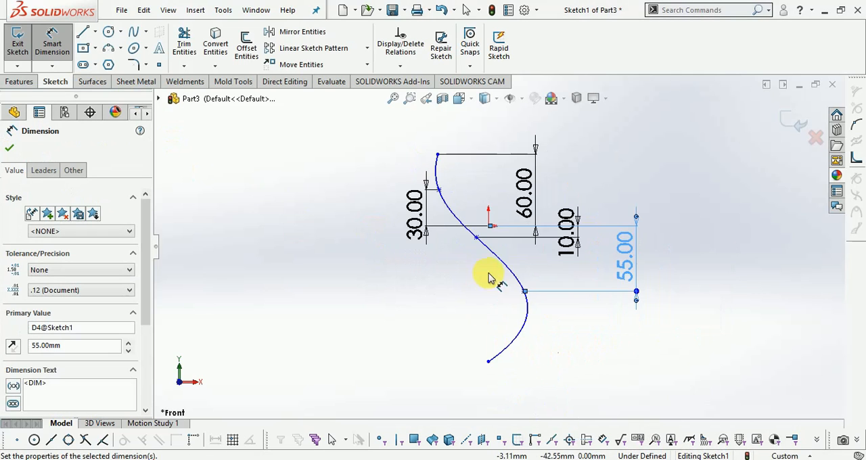
click(488, 361)
click(488, 225)
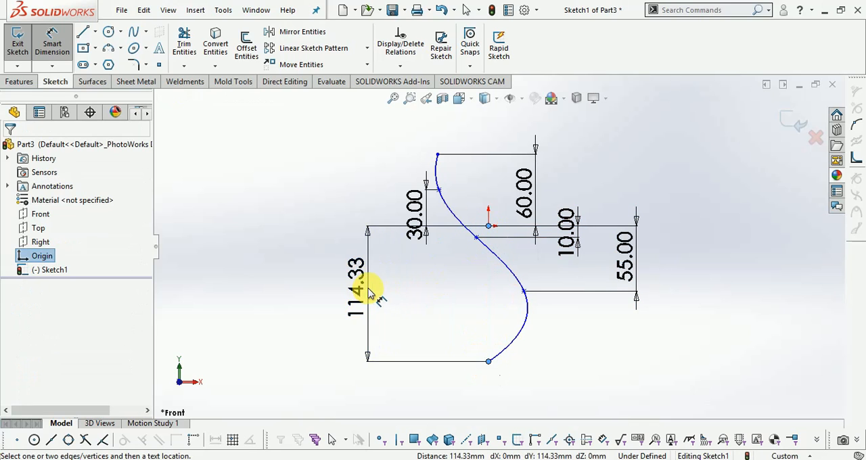
click(369, 293)
text(1200)
key(Return)
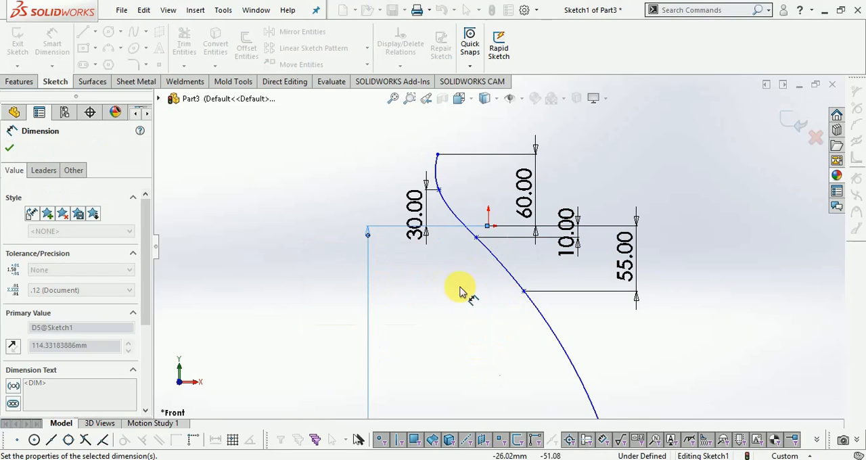
Step: Set the lower endpoint's vertical dimension to 120 mm and exit the sketch
scroll(410, 229, up, 2)
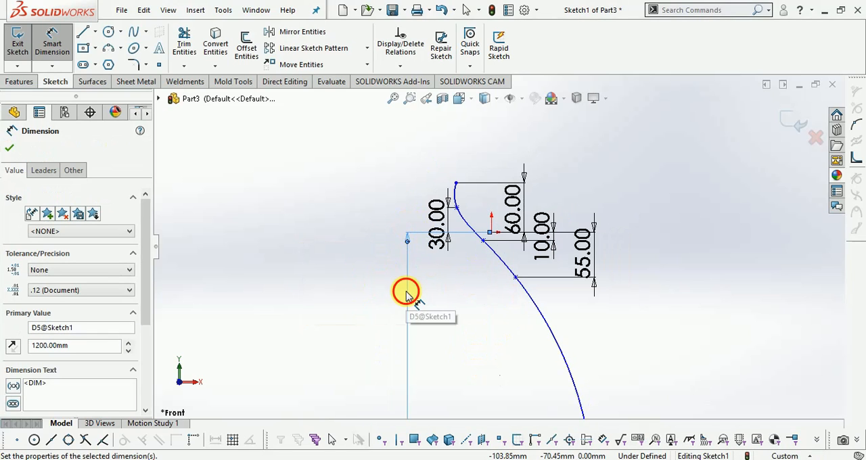
click(406, 293)
scroll(441, 217, up, 4)
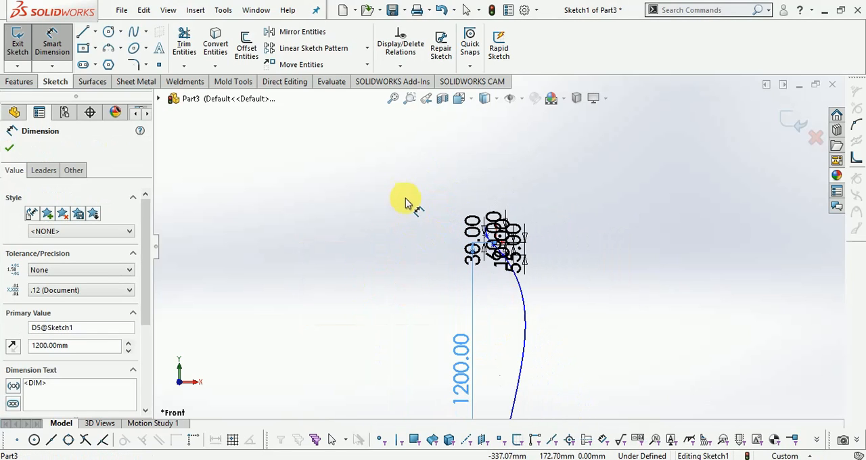
double_click(462, 371)
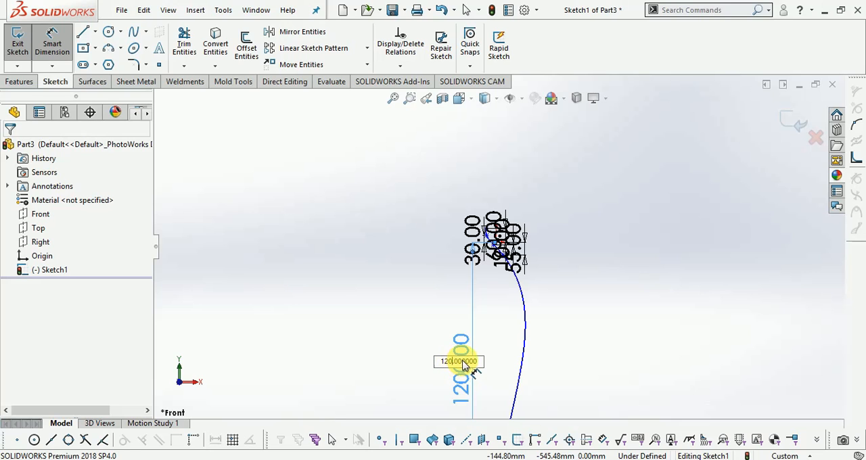
key(Return)
scroll(502, 225, down, 6)
click(788, 121)
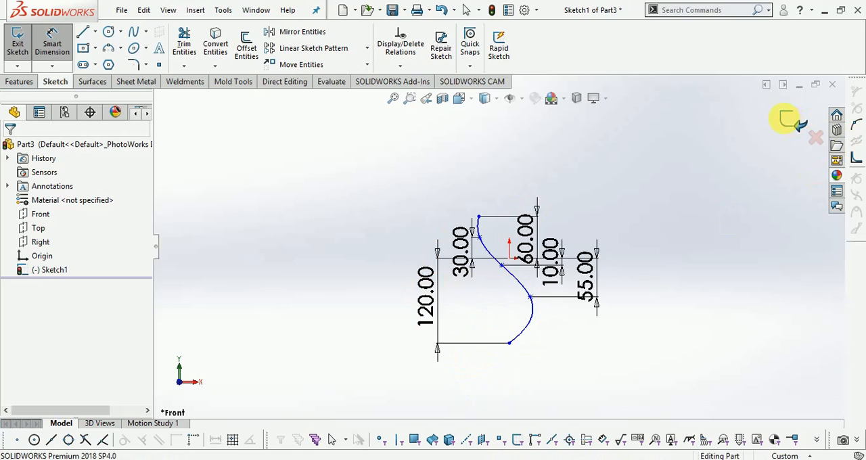
Step: Start a sketch on the Right plane and draw a six-point S-shaped spline through the origin area, ending about 133 mm below the origin
click(39, 243)
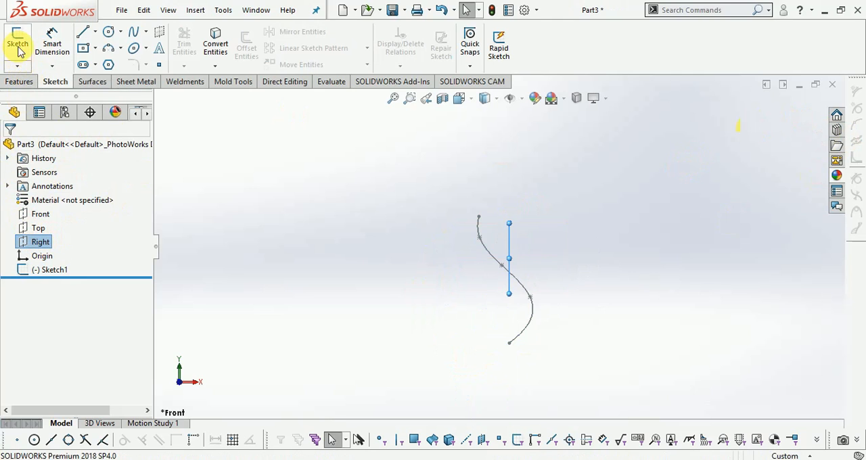
click(20, 61)
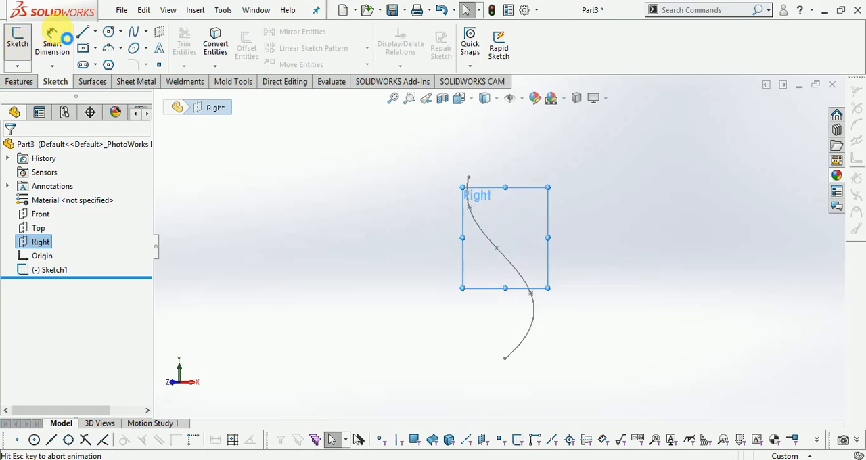
click(135, 39)
scroll(473, 203, up, 1)
scroll(538, 146, down, 1)
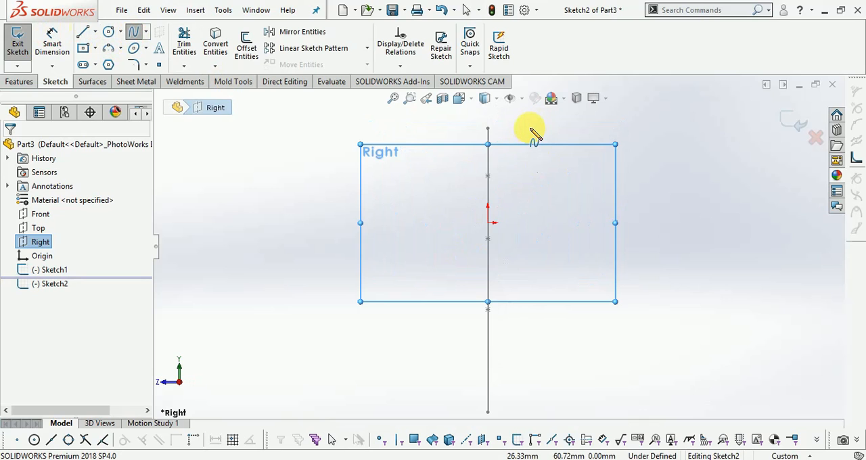
click(528, 128)
click(530, 179)
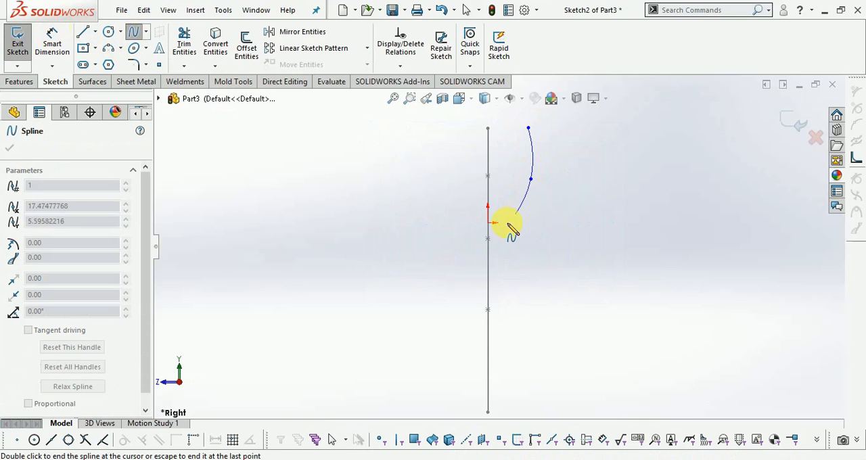
click(447, 250)
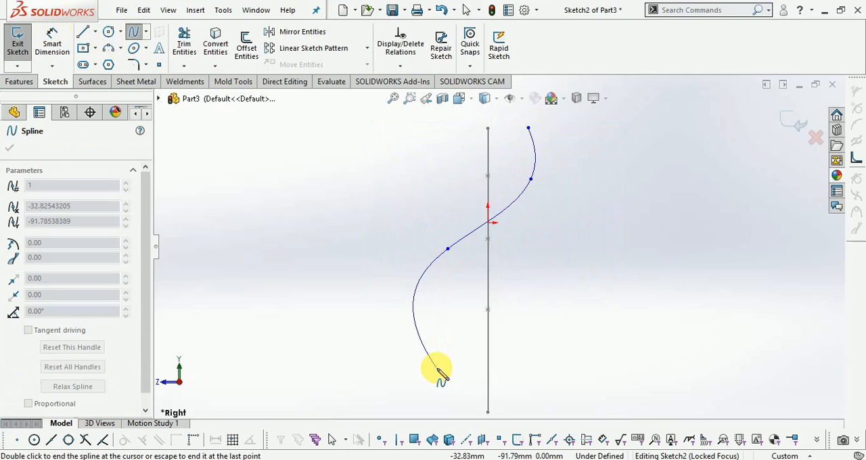
click(421, 339)
scroll(474, 324, up, 1)
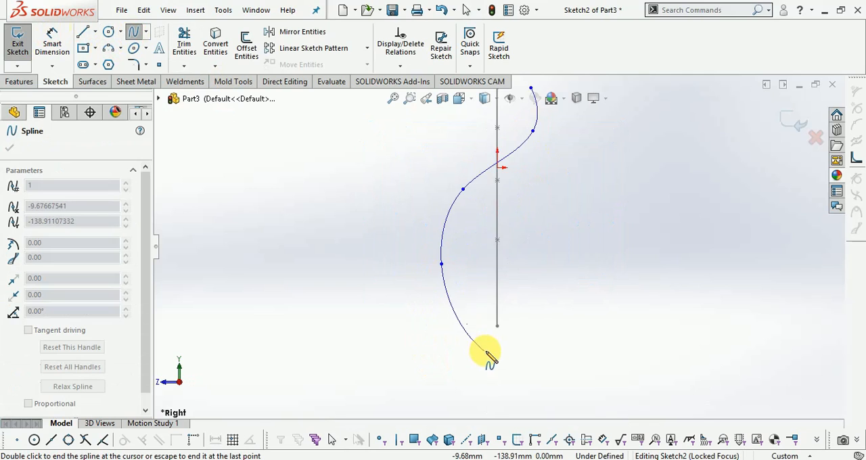
click(462, 312)
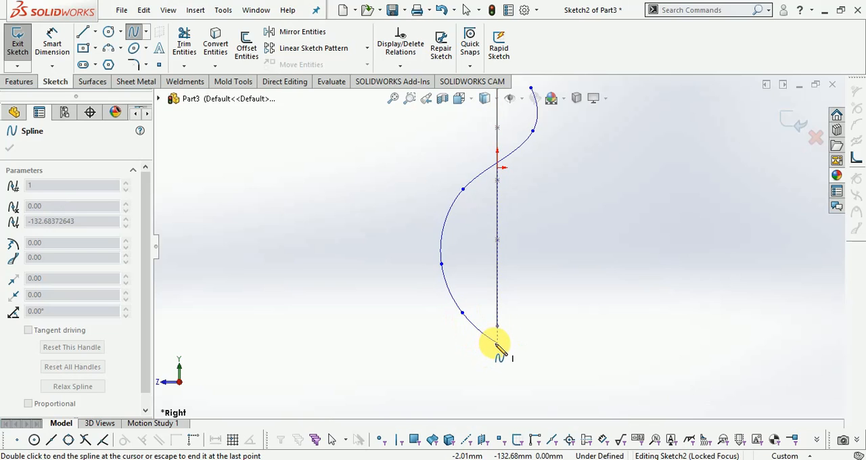
click(496, 343)
key(Escape)
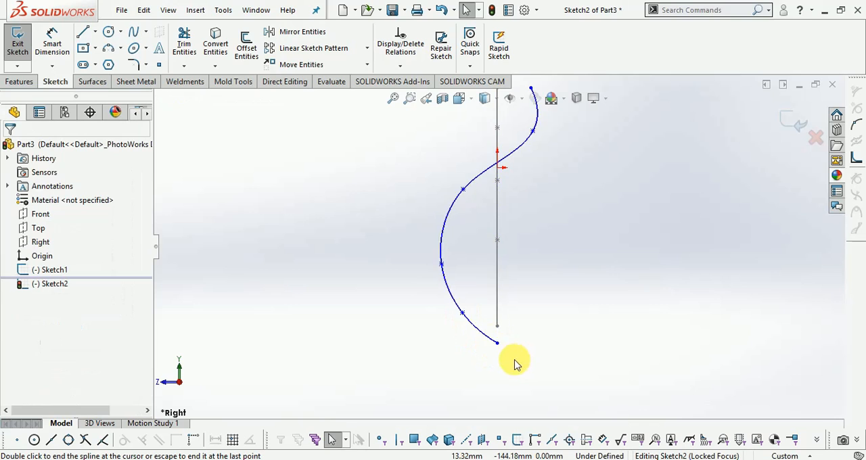
Step: Reshape the spline by moving its fourth point to about X -38.9, Y -68.7 mm and its third to about X -21.7, Y -22.1 mm
scroll(515, 350, up, 2)
scroll(496, 151, down, 2)
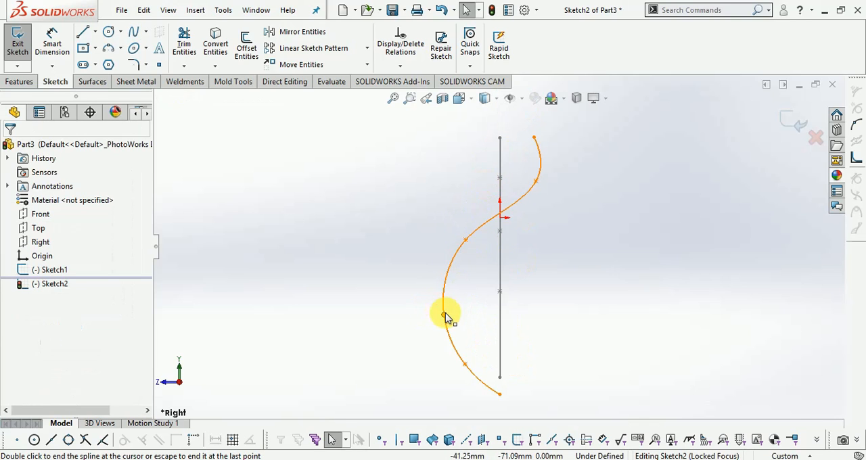
click(444, 316)
drag(457, 314, 450, 311)
scroll(471, 245, down, 2)
scroll(472, 246, down, 1)
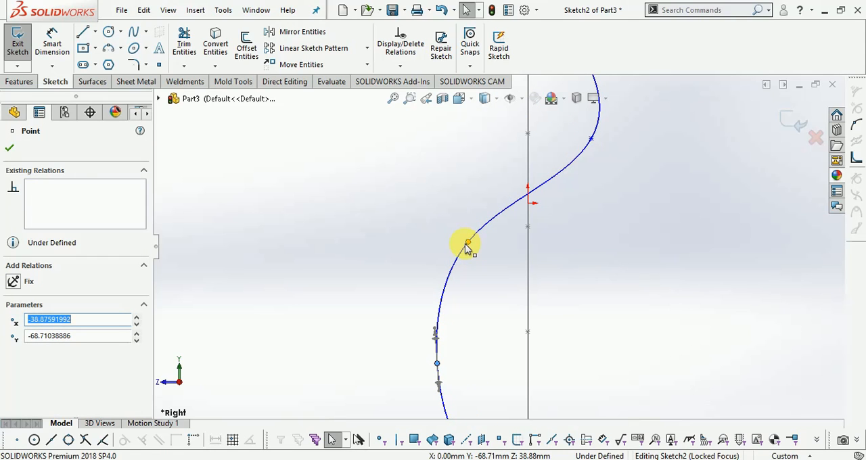
click(467, 245)
drag(468, 242, 477, 255)
scroll(477, 255, up, 4)
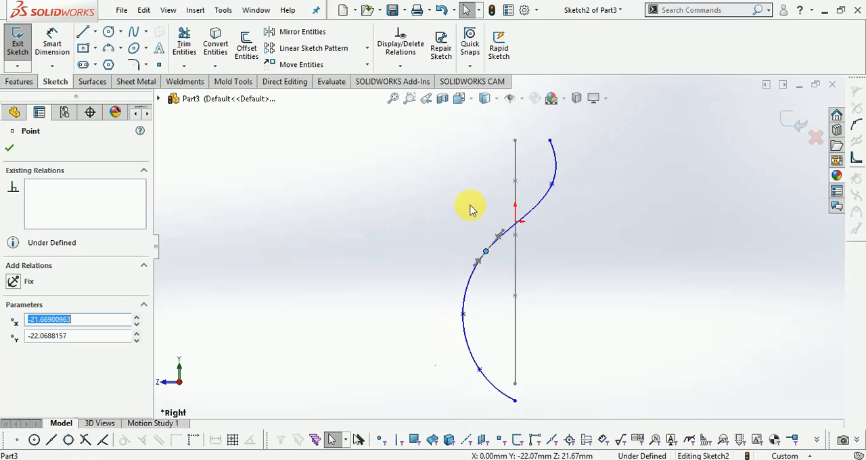
click(541, 253)
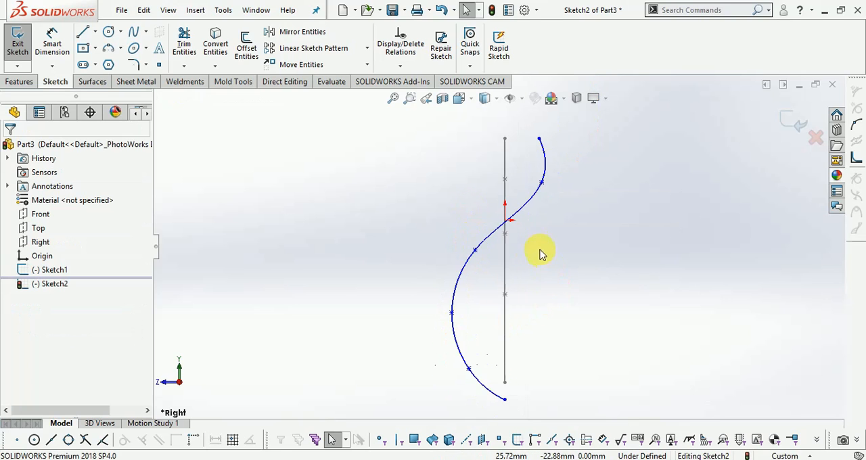
Step: Move the spline's fifth point slightly upward to smooth the lower curve and exit the sketch
scroll(470, 376, down, 2)
click(467, 354)
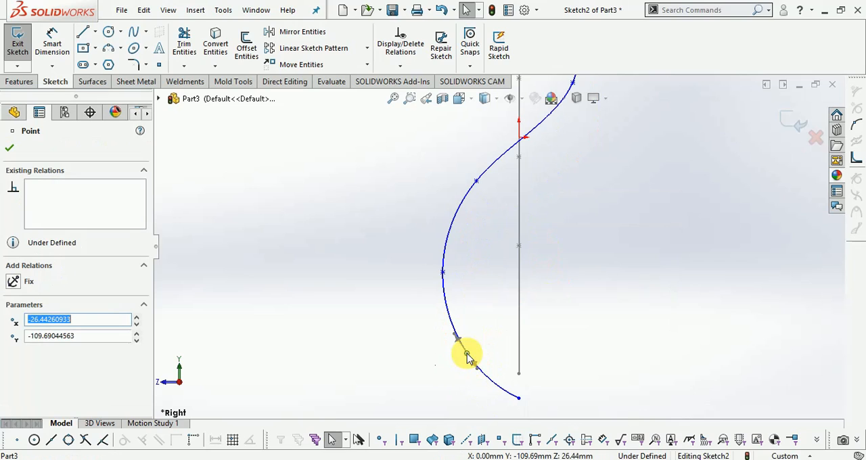
drag(471, 345, 467, 343)
click(563, 364)
scroll(486, 341, up, 2)
click(788, 125)
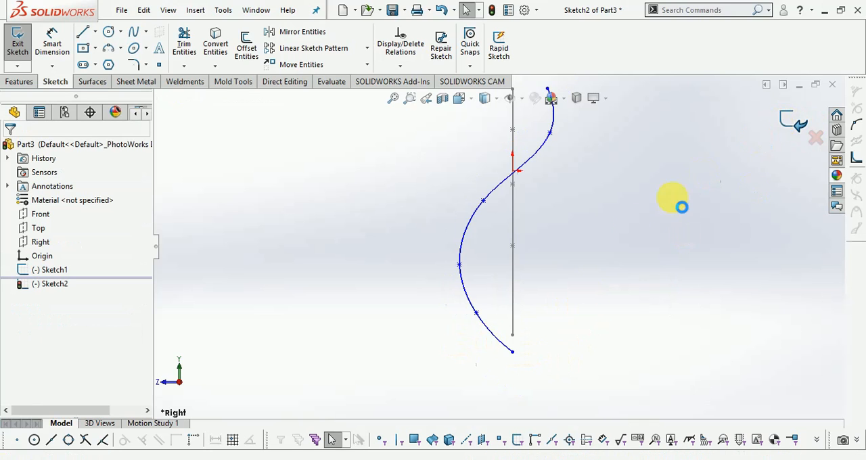
Step: Extrude the Front plane spline as a surface 150 mm deep with the Mid Plane end condition
mouse_move(651, 263)
middle_down()
mouse_move(651, 291)
mouse_move(633, 174)
mouse_move(583, 158)
mouse_move(627, 177)
middle_up()
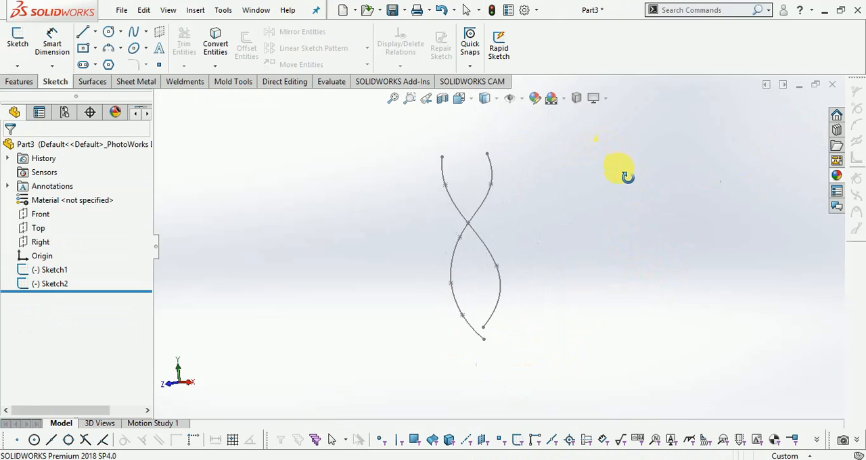
scroll(506, 150, down, 1)
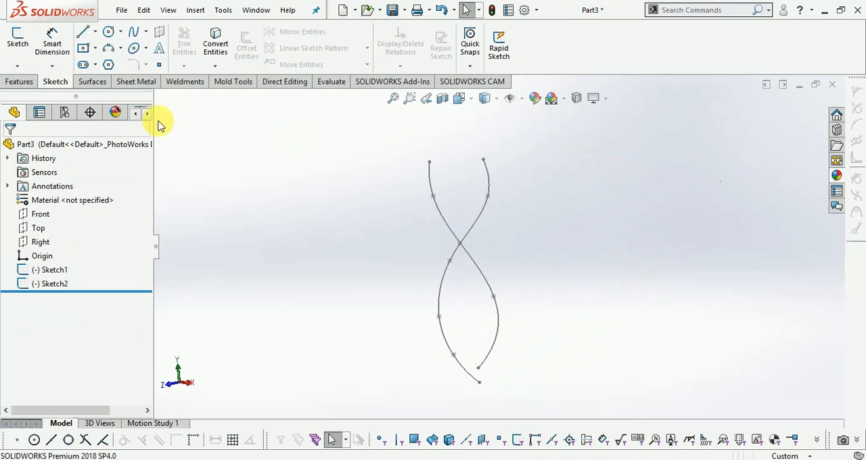
click(93, 82)
click(20, 46)
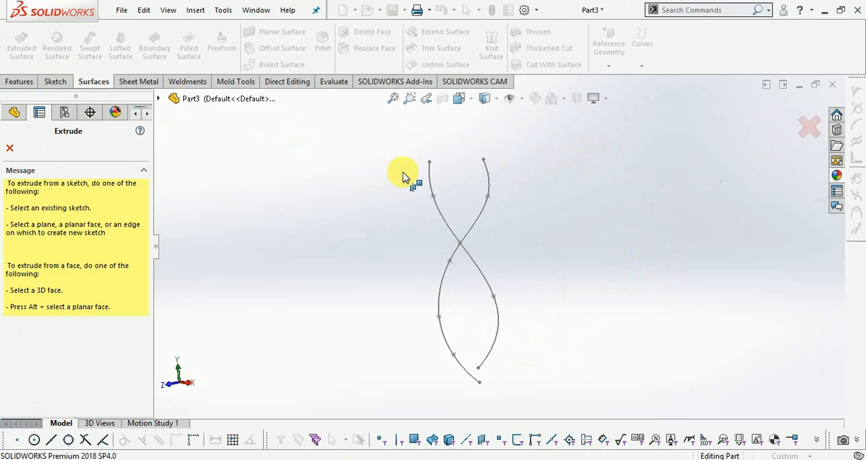
click(427, 178)
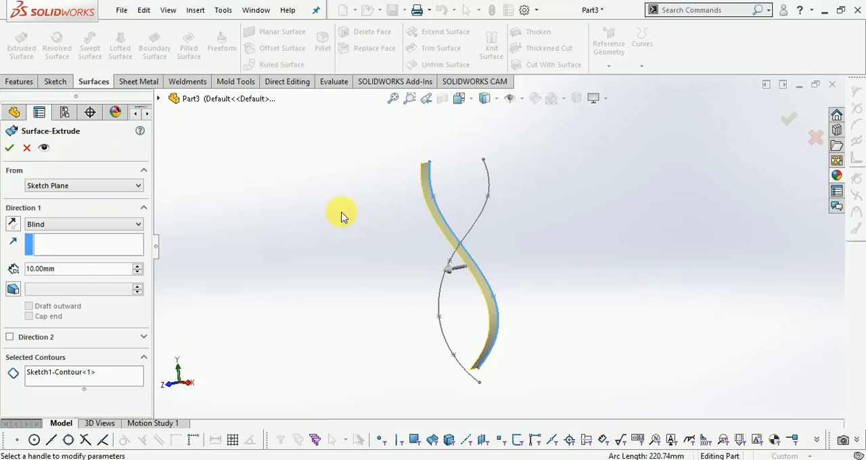
click(39, 268)
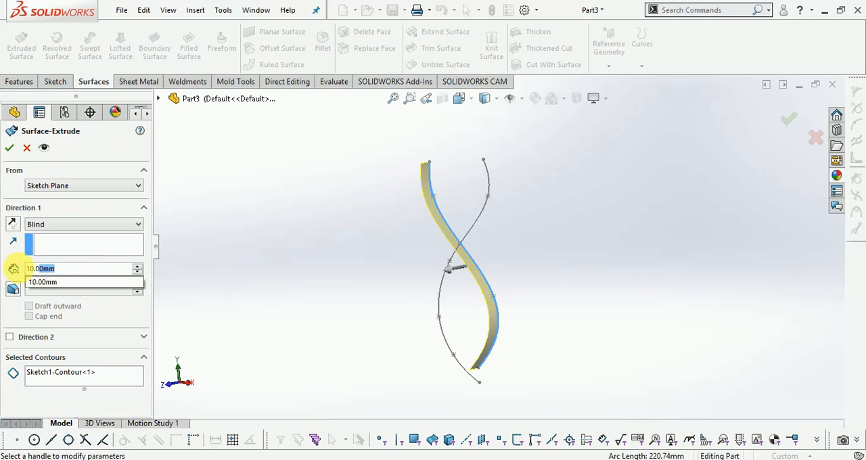
text(150)
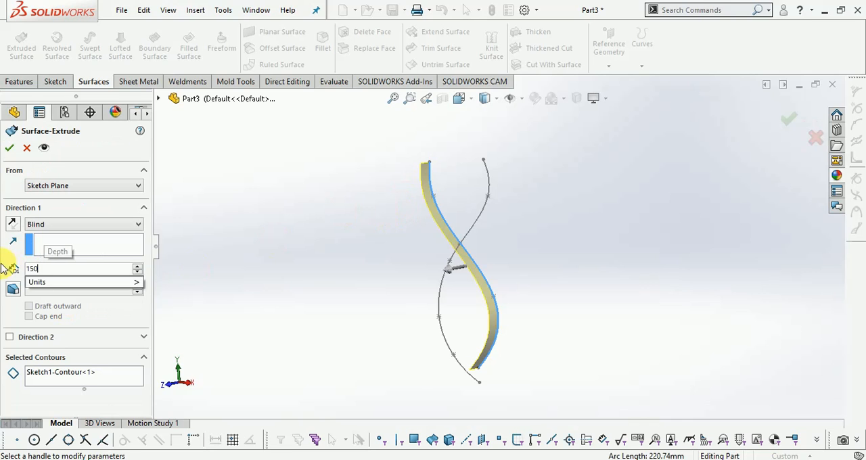
key(Return)
click(44, 229)
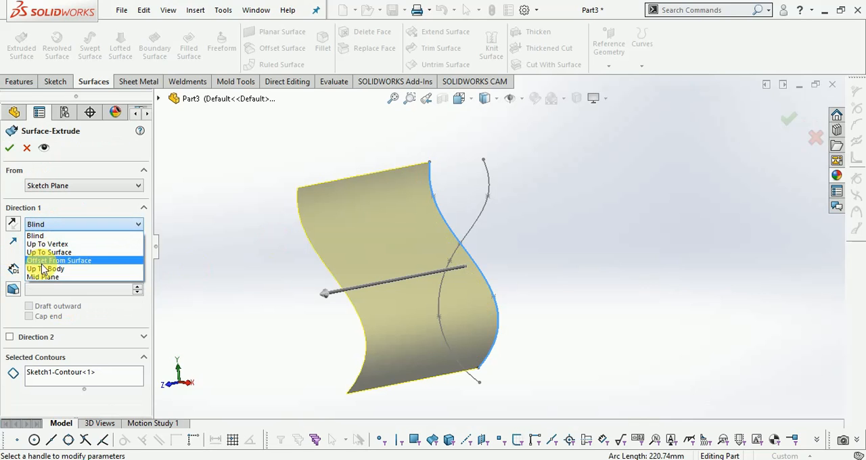
click(43, 281)
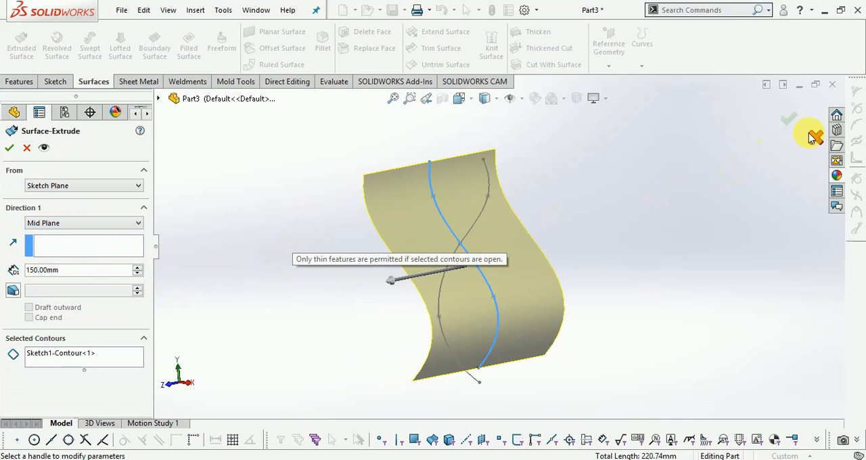
click(788, 119)
Step: Extrude the Right plane spline as a second surface crossing the first, 150 mm deep with the Mid Plane end condition
middle_drag(585, 190, 564, 204)
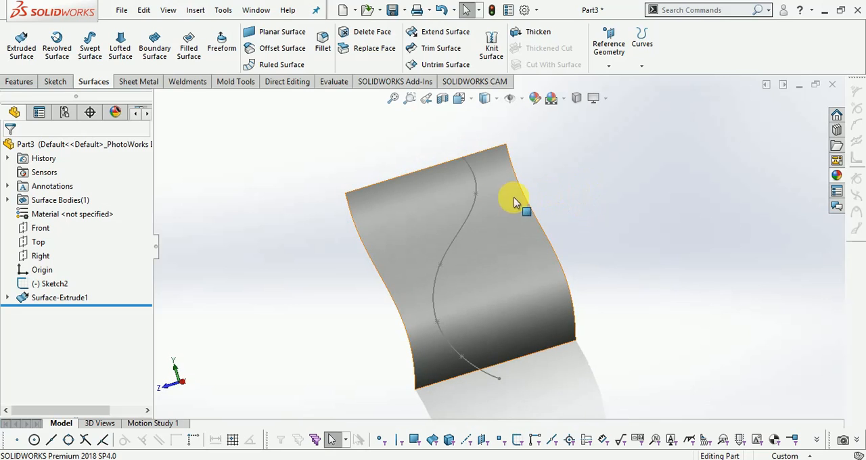
click(23, 51)
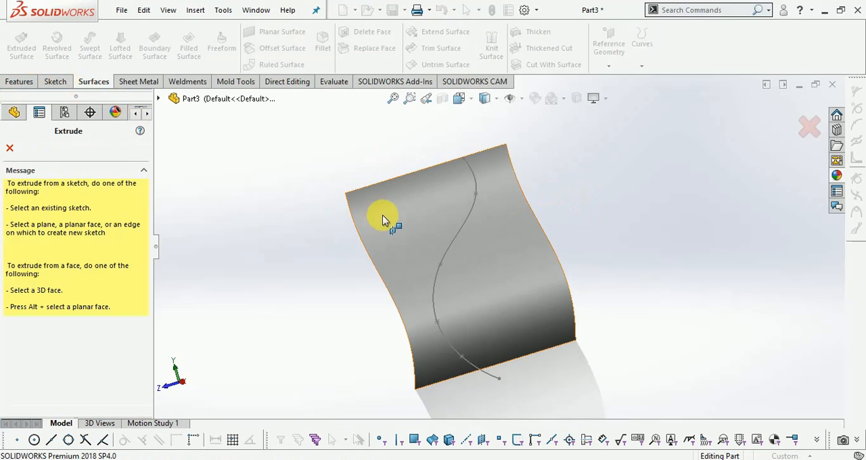
click(460, 228)
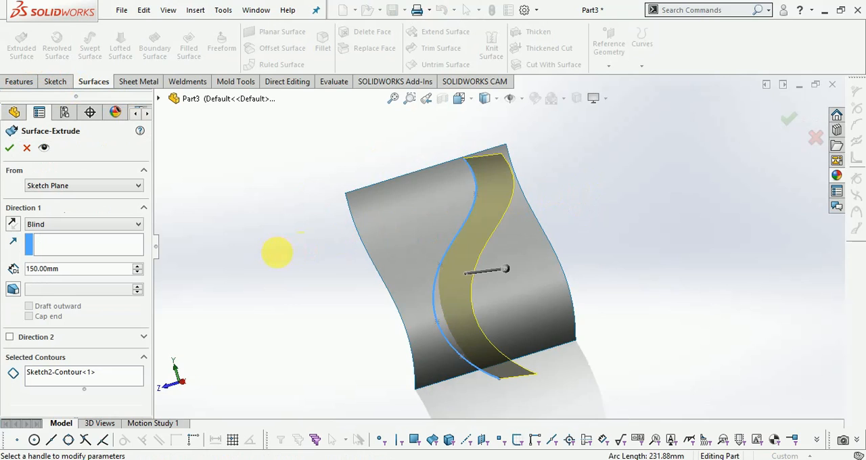
middle_drag(277, 255, 319, 246)
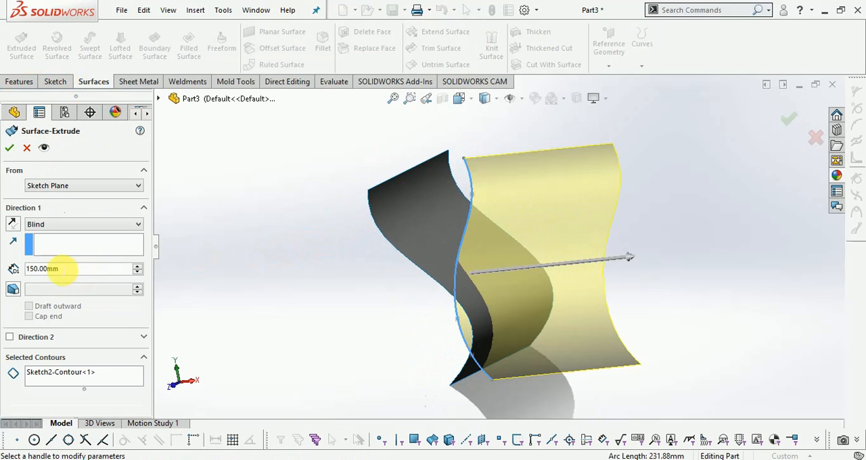
click(62, 227)
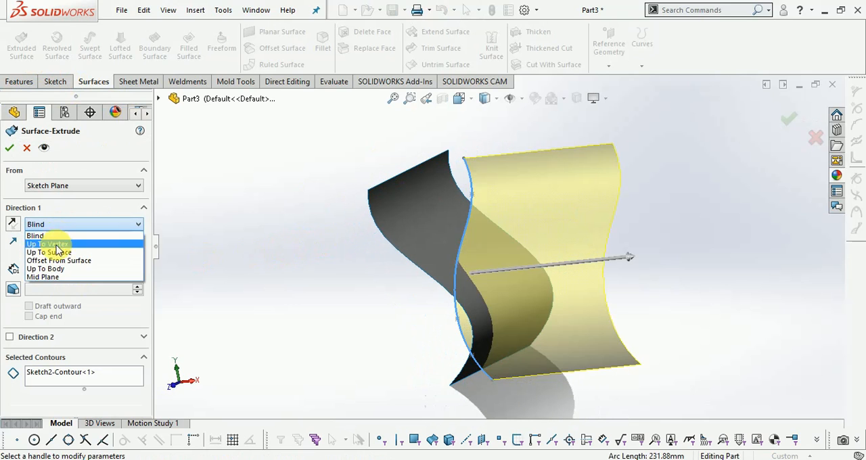
click(46, 278)
click(787, 123)
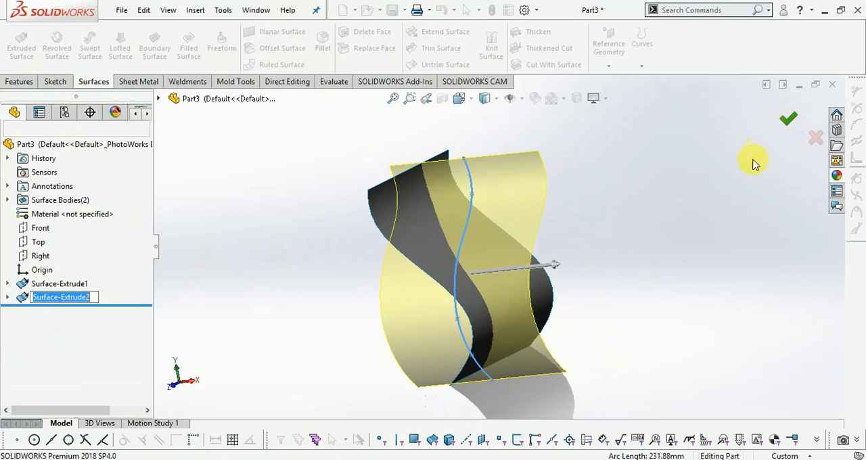
Step: Create an intersection curve between the two crossing extruded surfaces in a 3D sketch
middle_drag(719, 200, 700, 227)
click(699, 226)
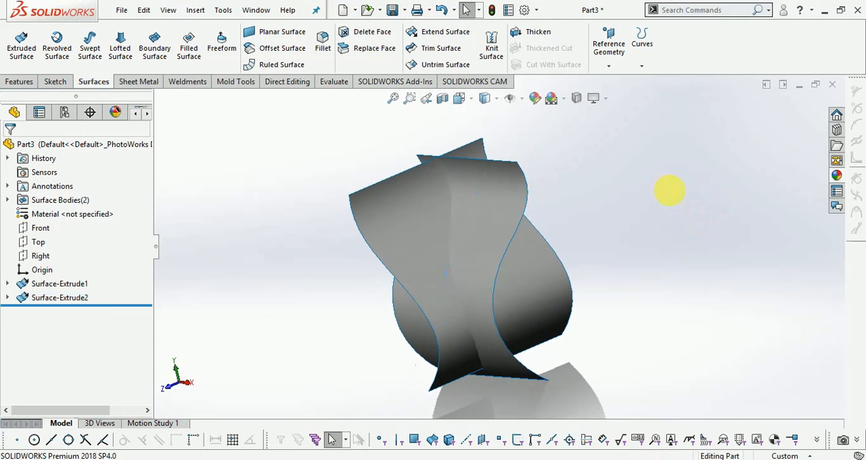
middle_drag(665, 193, 194, 126)
click(54, 82)
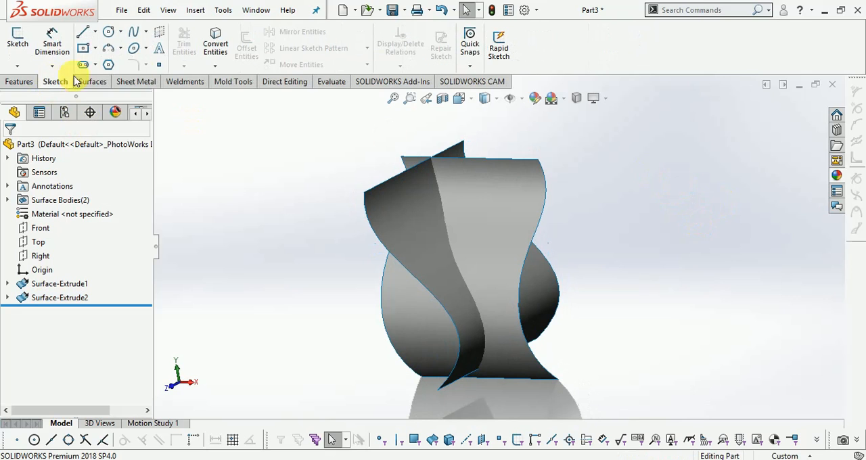
click(215, 68)
click(242, 88)
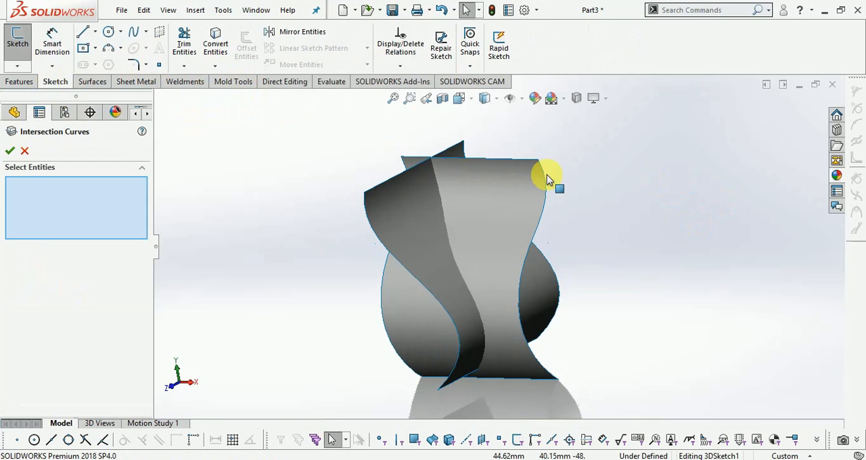
scroll(514, 196, down, 2)
click(513, 196)
click(355, 210)
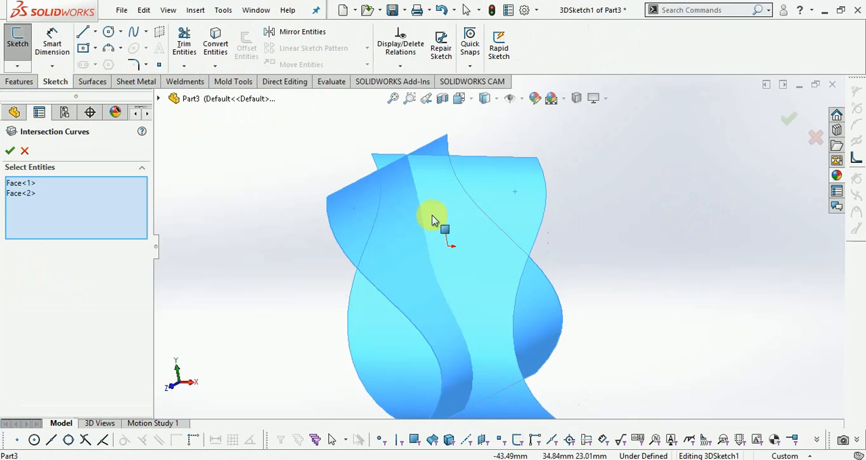
scroll(497, 230, up, 2)
click(787, 126)
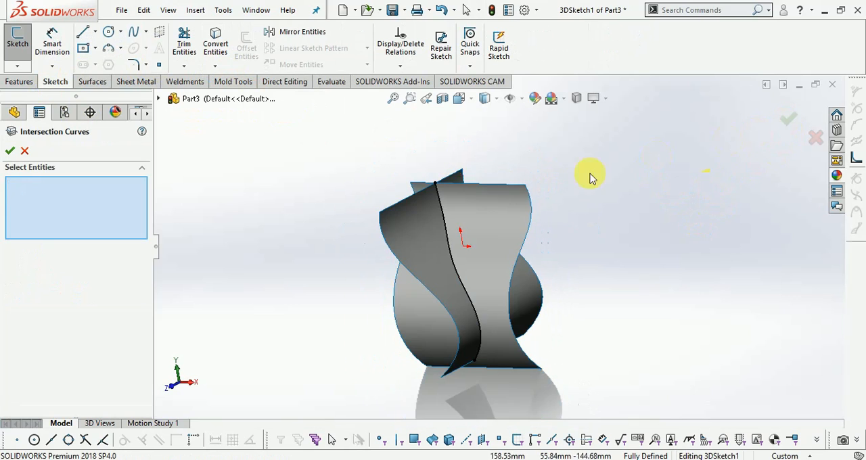
click(9, 153)
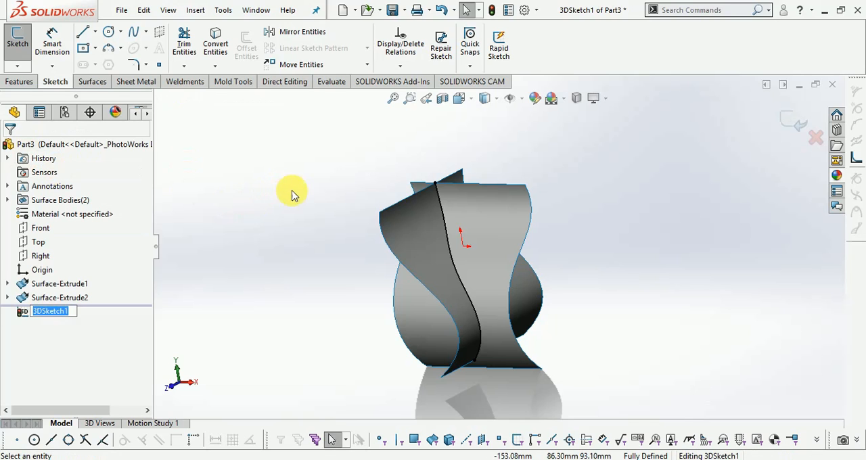
middle_drag(287, 192, 293, 190)
scroll(493, 227, down, 8)
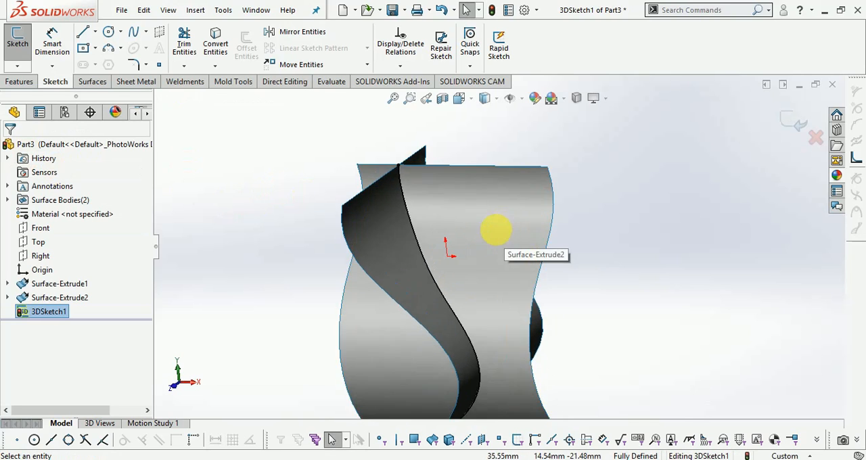
Step: Examine the intersection curve where the two extruded surfaces cross and exit the 3D sketch
scroll(354, 184, down, 2)
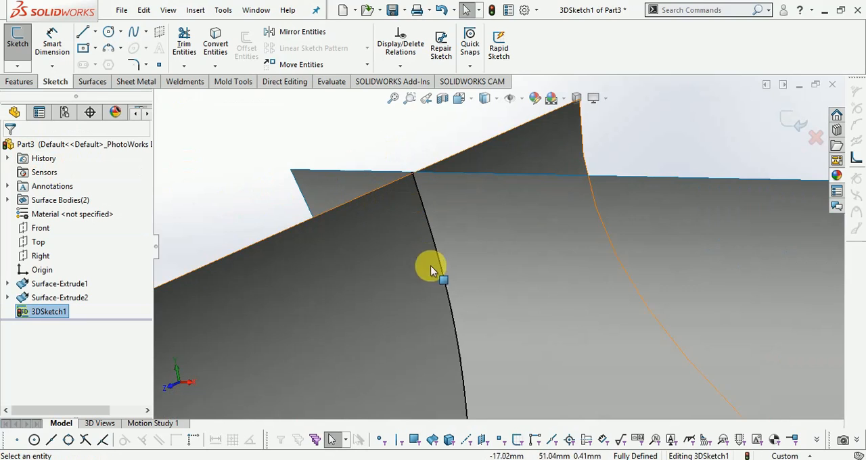
scroll(419, 187, up, 7)
scroll(479, 360, down, 2)
scroll(418, 162, up, 3)
middle_drag(480, 268, 515, 269)
scroll(517, 279, up, 2)
middle_drag(604, 369, 593, 280)
click(794, 122)
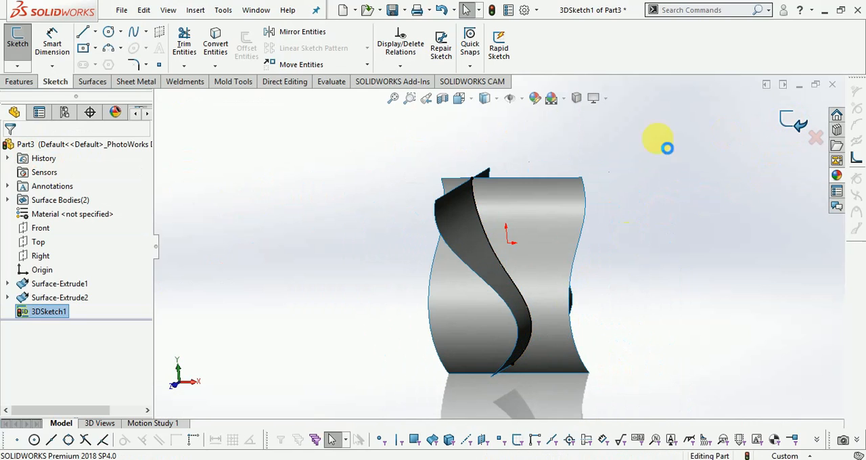
Step: Hide both extruded surfaces, leaving only the 3D intersection curve displayed
right_click(52, 298)
click(62, 216)
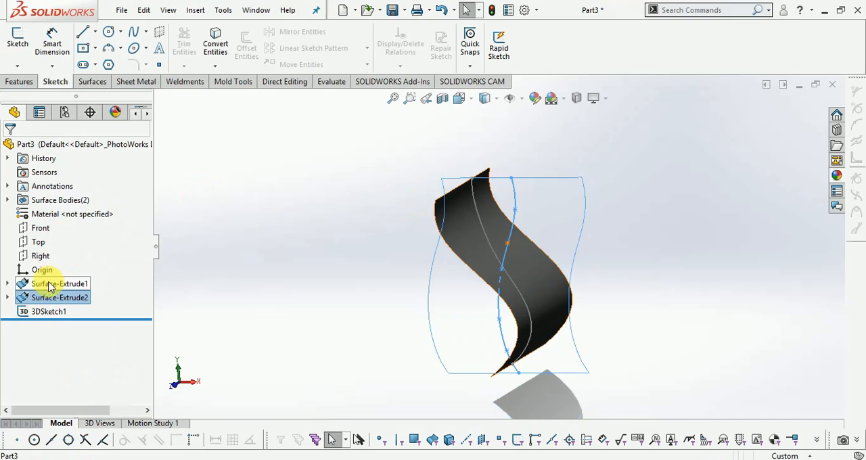
right_click(51, 284)
click(61, 217)
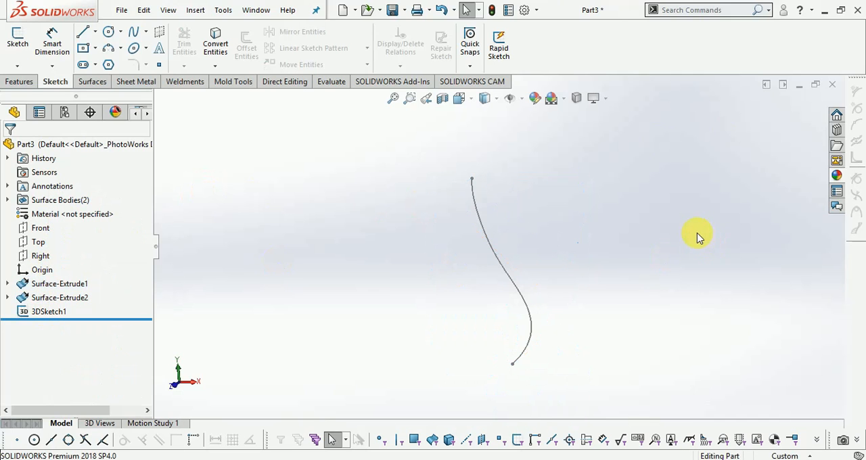
mouse_move(687, 248)
middle_down()
mouse_move(647, 305)
mouse_move(728, 272)
mouse_move(598, 228)
mouse_move(580, 234)
mouse_move(545, 184)
middle_up()
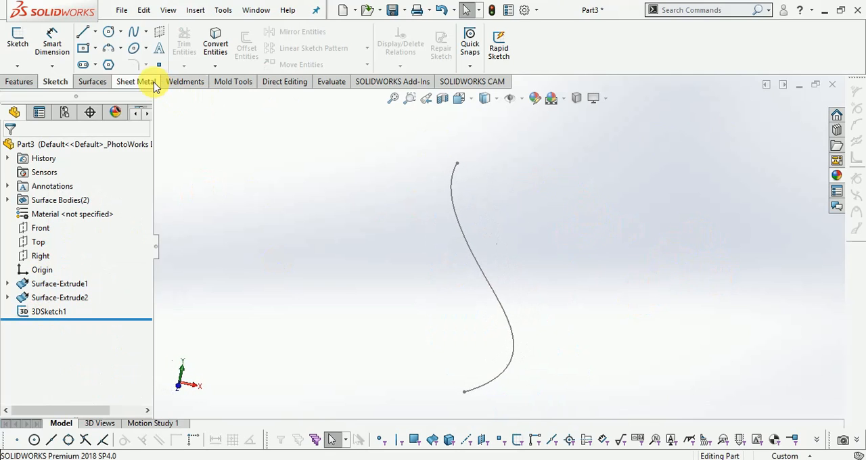
Step: Sweep a solid circular profile of 5 mm diameter along the 3D intersection curve
click(21, 82)
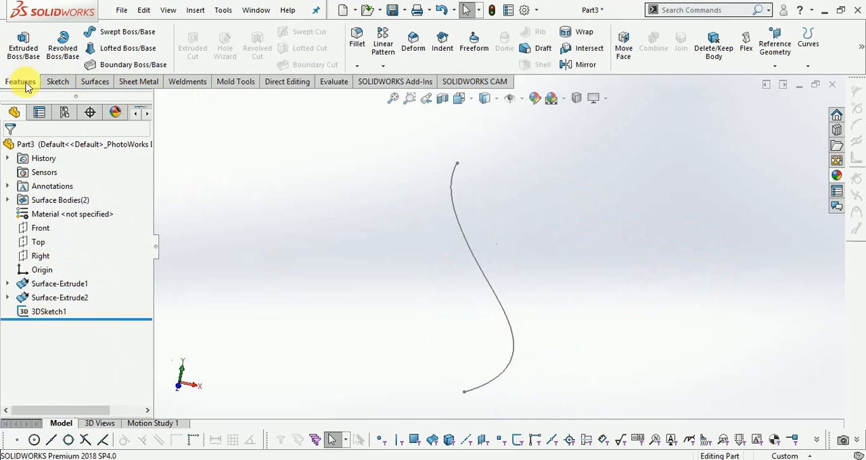
click(121, 35)
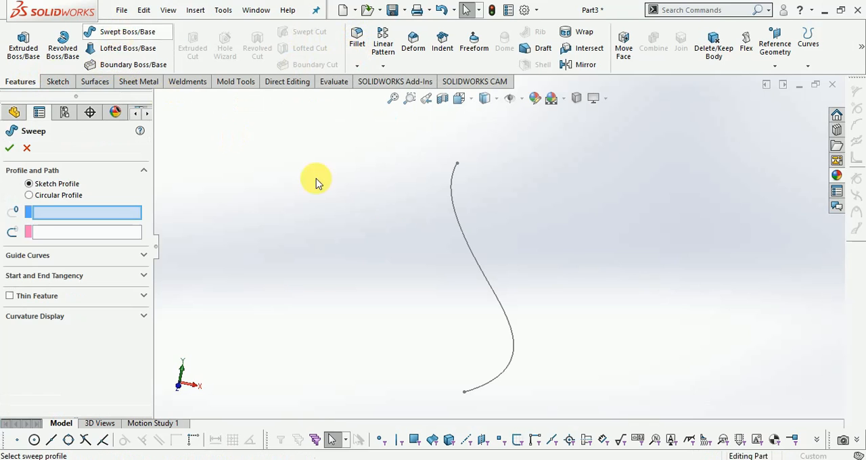
click(29, 195)
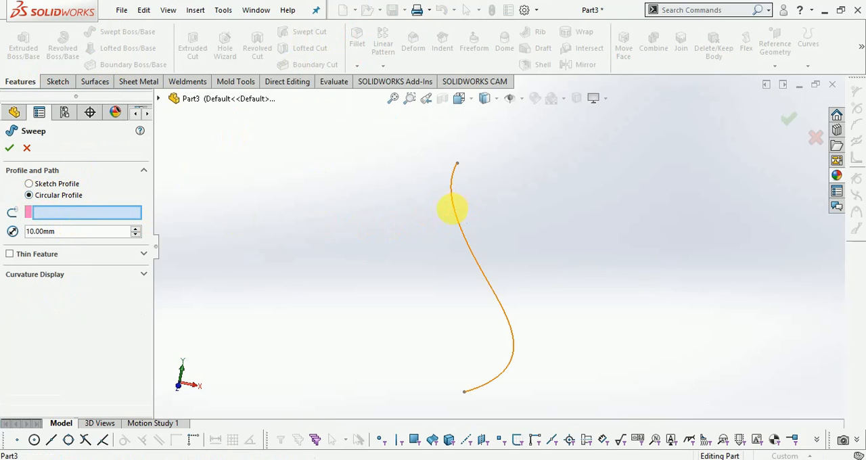
click(463, 217)
middle_drag(551, 218, 564, 214)
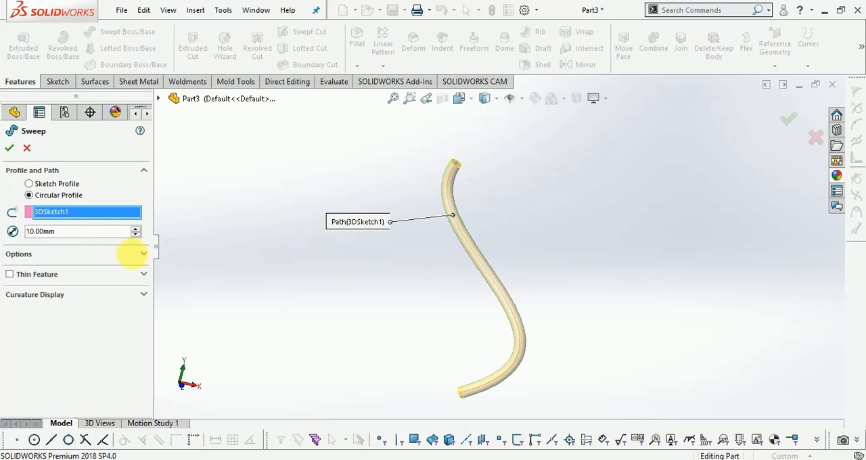
click(61, 234)
text(5)
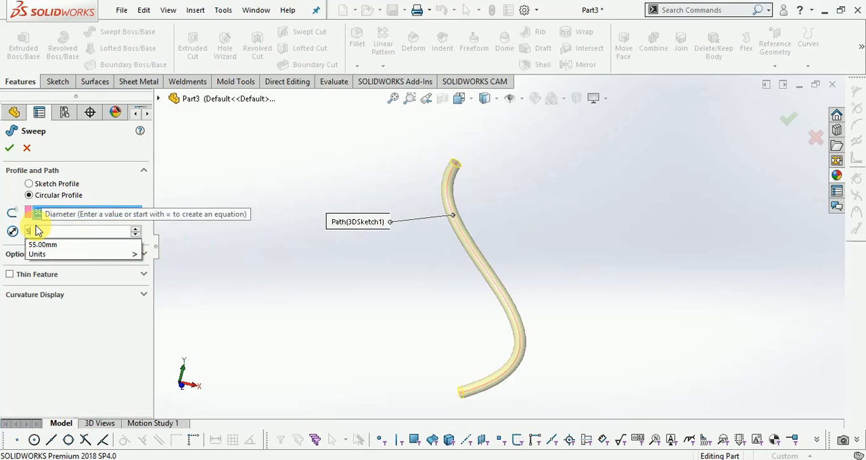
key(Return)
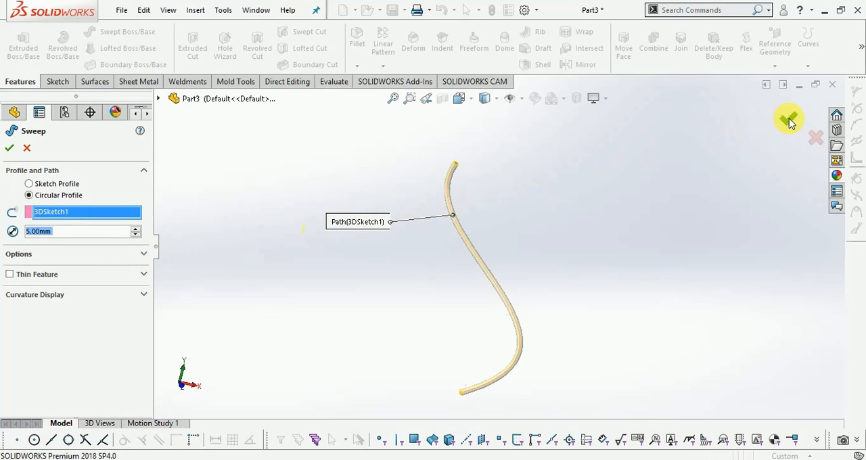
click(672, 181)
middle_drag(623, 195, 553, 204)
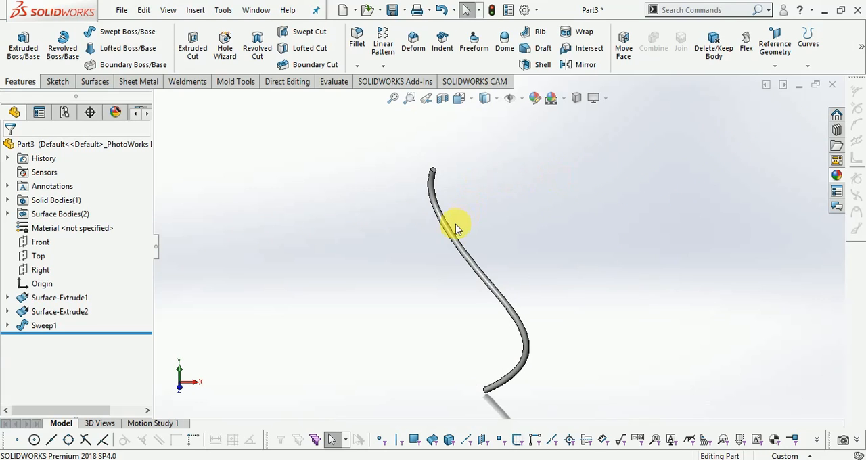
Step: Mirror the swept rod body about the Right plane
click(381, 66)
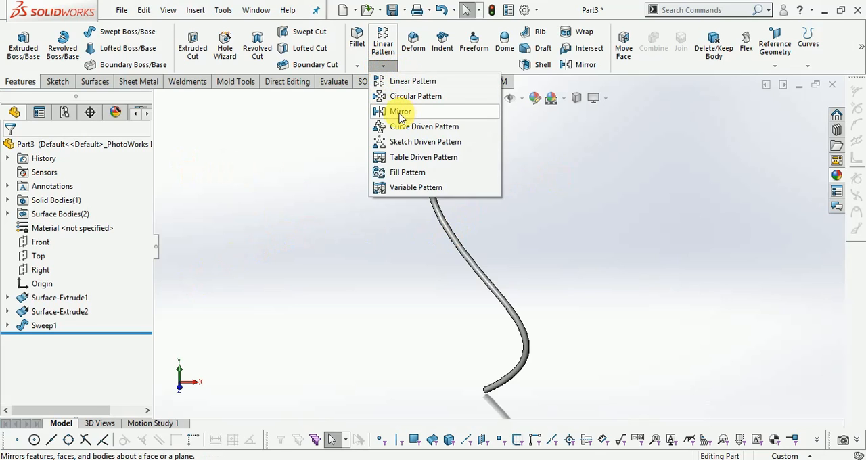
click(400, 113)
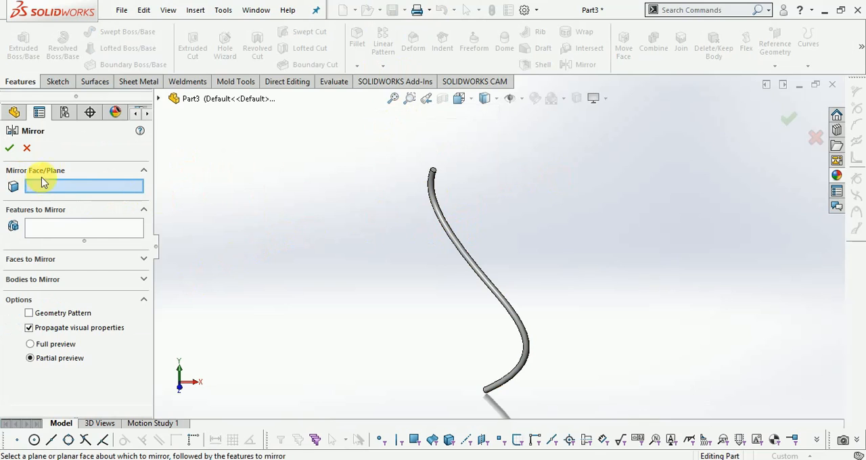
click(157, 100)
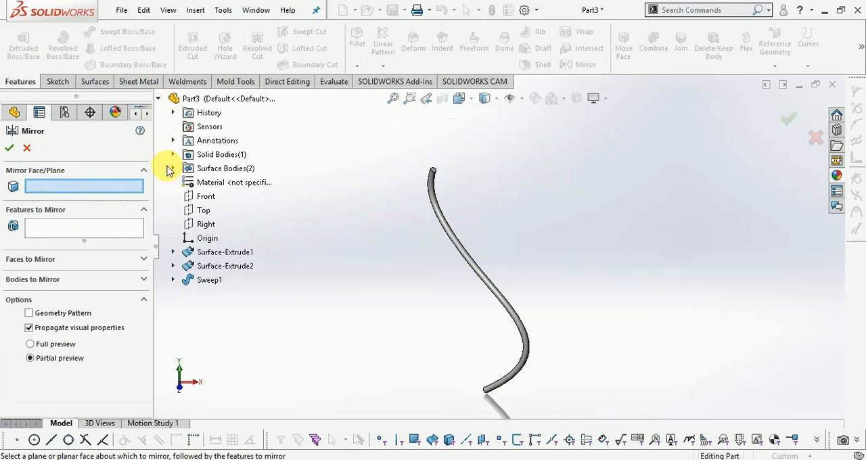
click(201, 226)
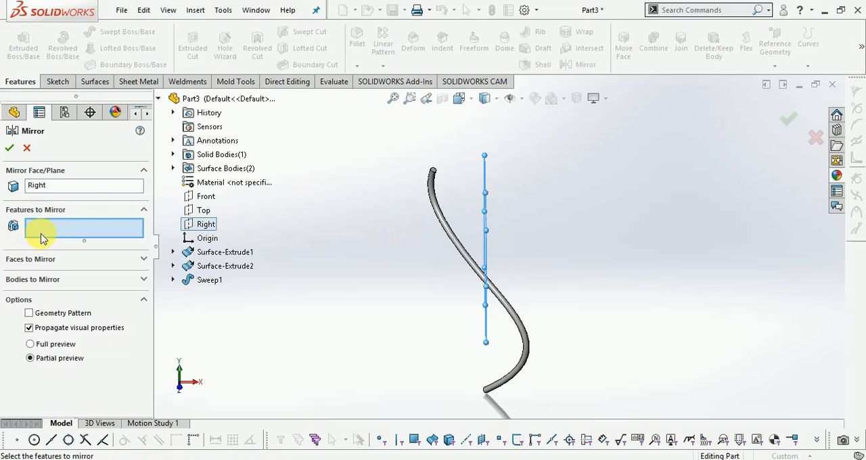
click(31, 280)
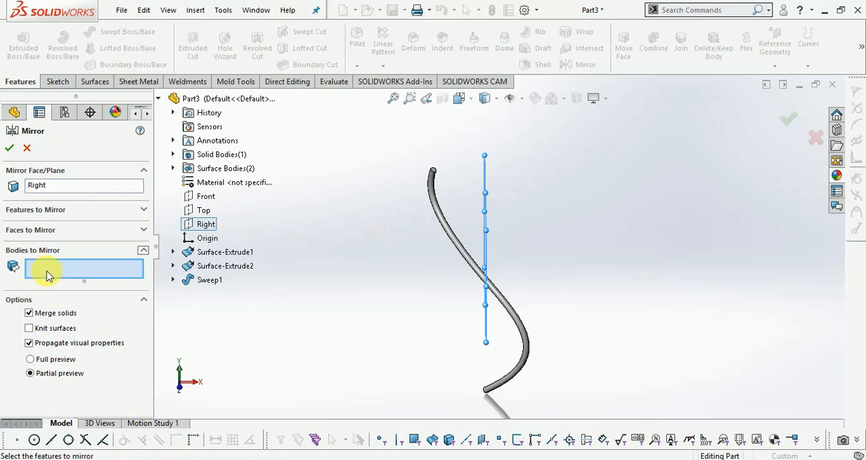
click(456, 239)
click(789, 119)
middle_drag(603, 251, 574, 234)
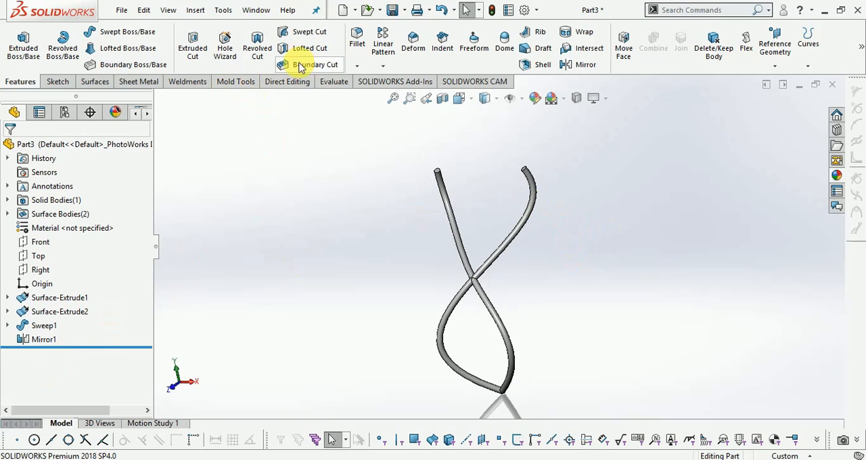
Step: Create a reference plane offset 80 mm from the Front plane with the offset direction flipped
click(384, 66)
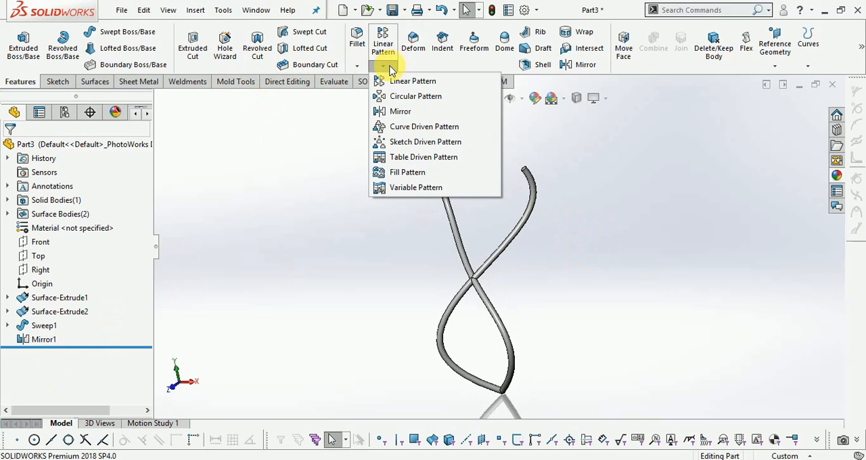
click(406, 96)
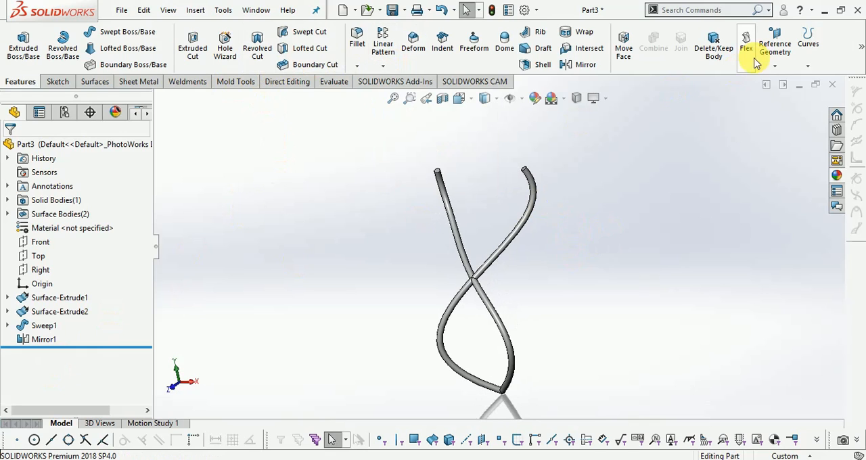
click(774, 64)
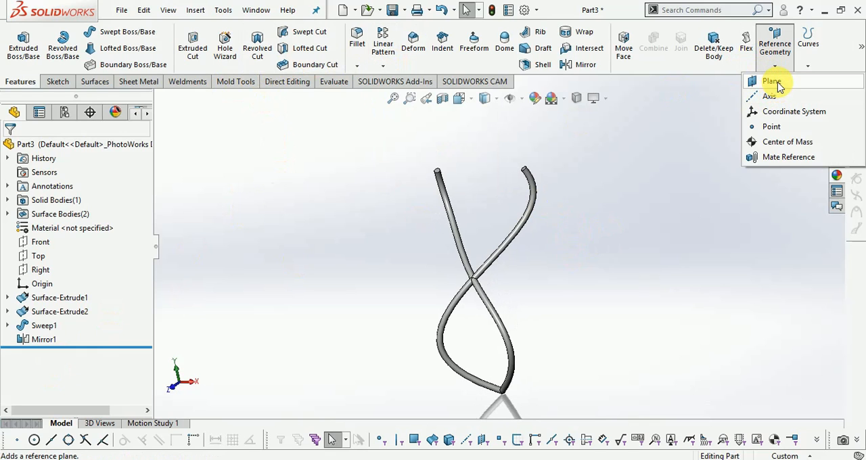
click(772, 82)
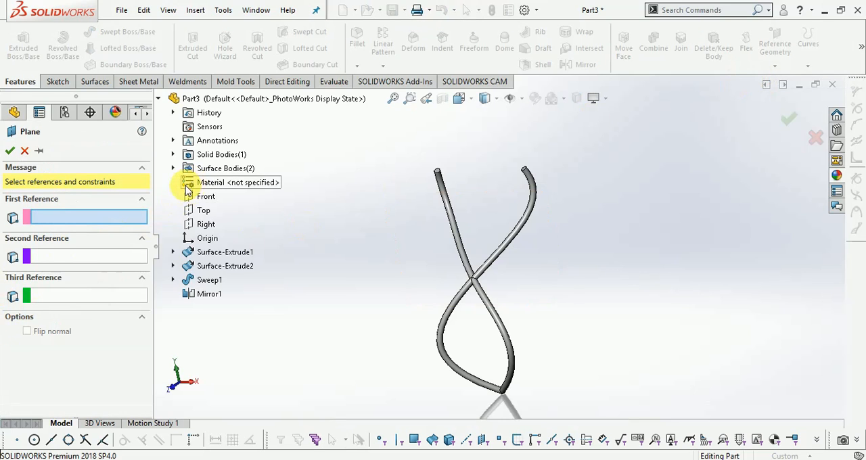
middle_drag(382, 241, 341, 256)
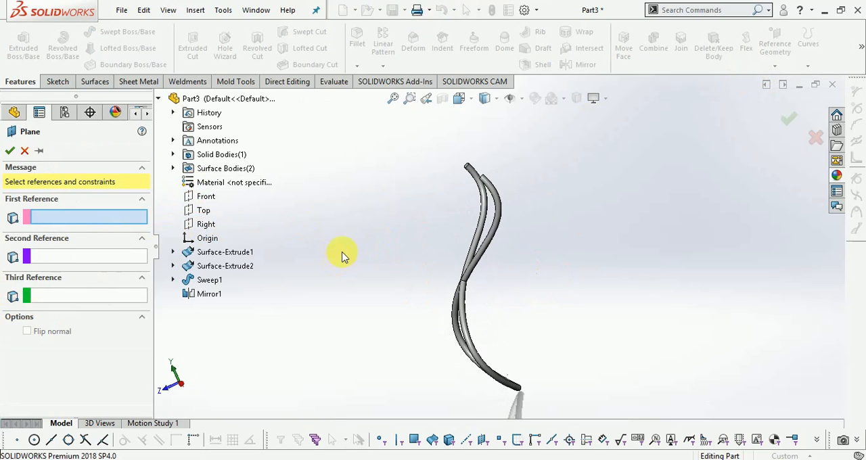
click(206, 197)
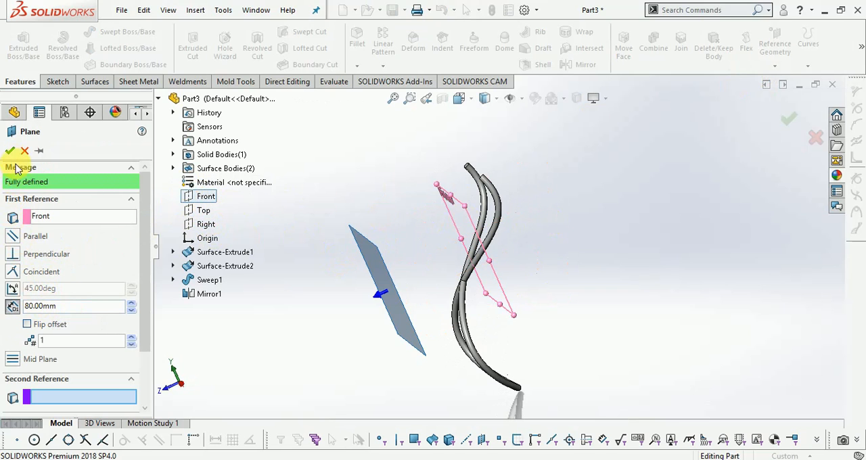
click(28, 326)
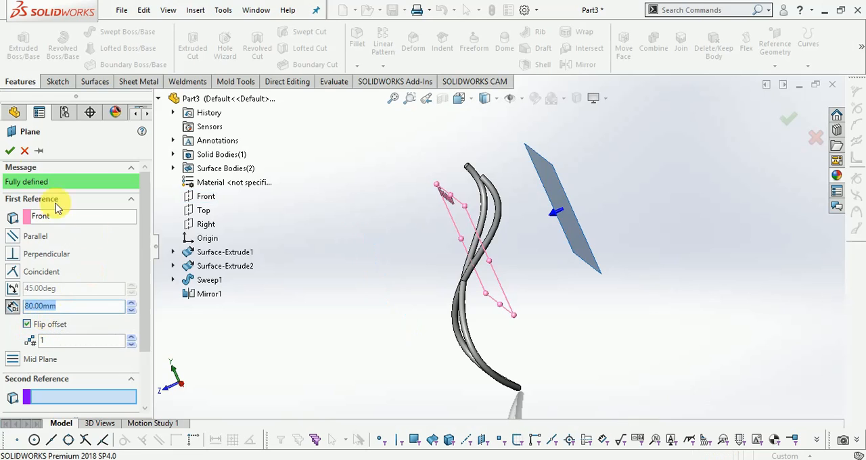
click(10, 151)
mouse_move(713, 194)
middle_down()
mouse_move(729, 176)
mouse_move(683, 209)
mouse_move(708, 203)
mouse_move(669, 148)
middle_up()
Step: Sketch a vertical line about 113 mm long through the origin on the new offset plane
click(57, 81)
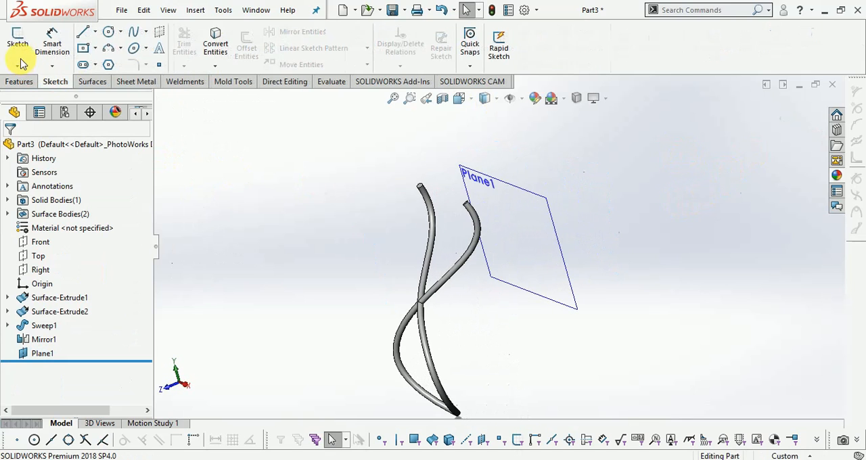
click(18, 42)
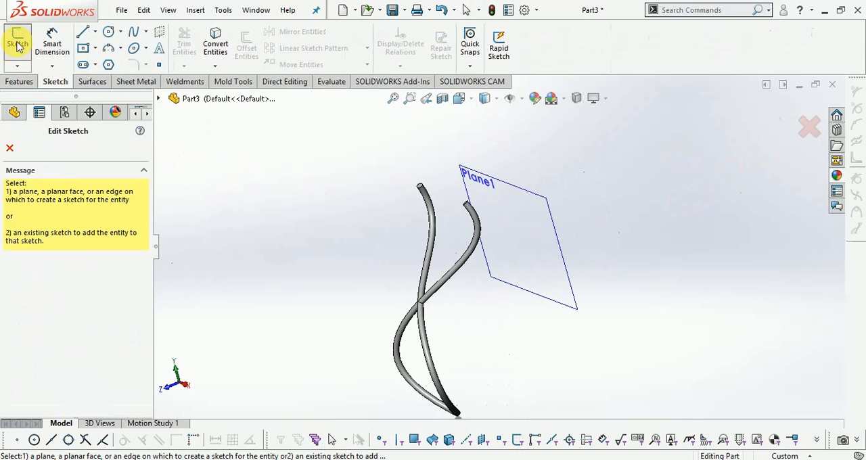
click(542, 205)
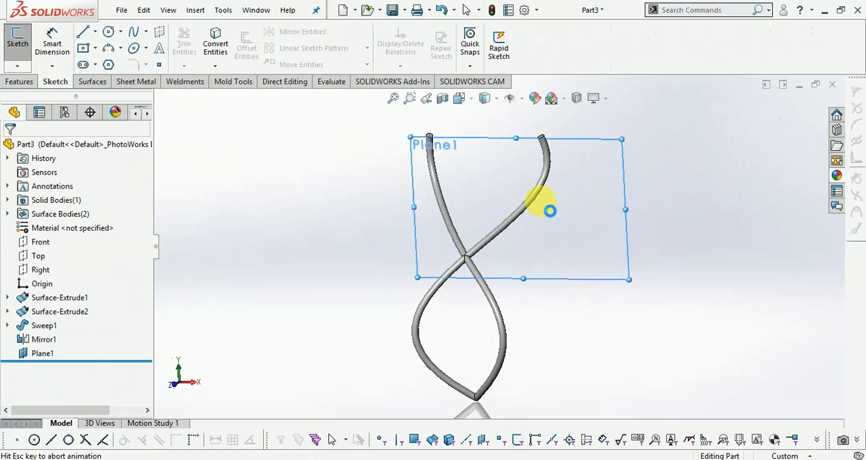
click(83, 31)
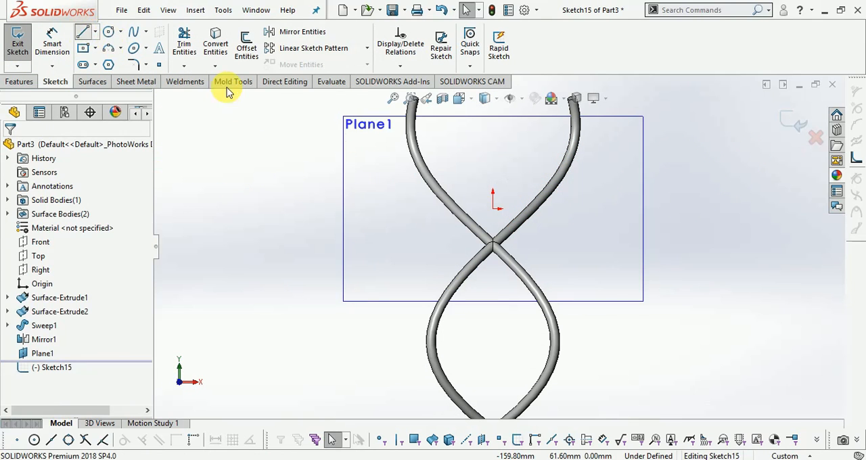
click(493, 128)
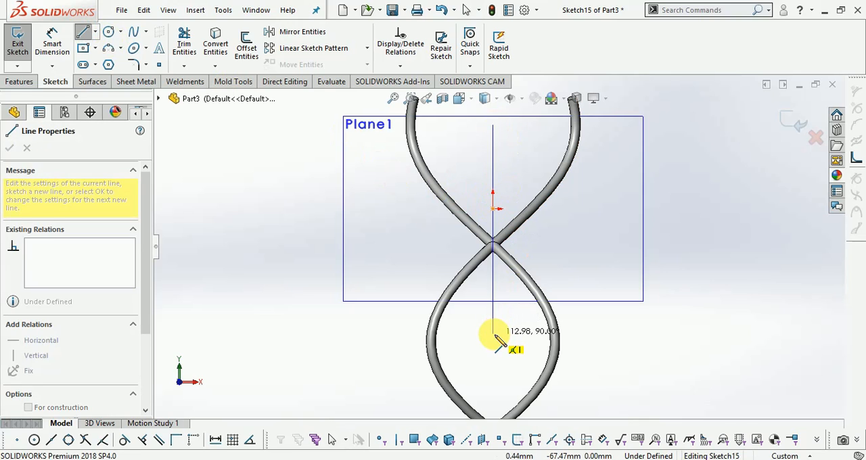
click(494, 334)
key(Escape)
Step: Convert the vertical line to construction geometry and exit the sketch
right_click(491, 289)
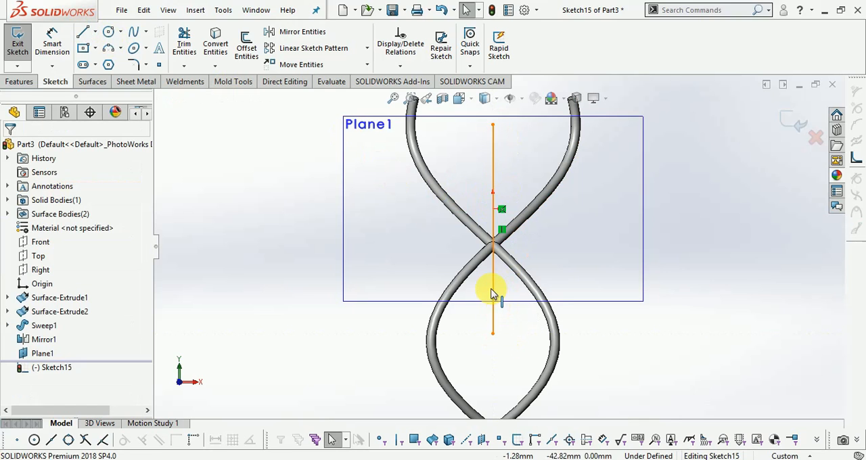
click(526, 231)
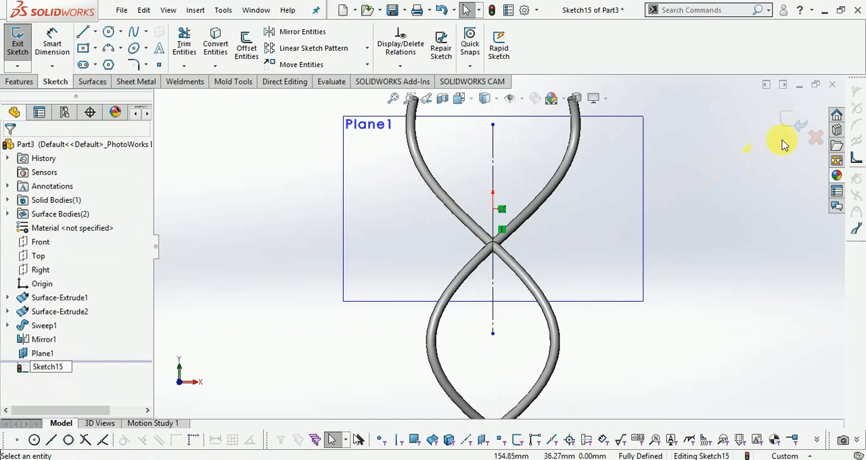
click(786, 128)
mouse_move(719, 199)
middle_down()
mouse_move(676, 227)
mouse_move(593, 233)
middle_up()
scroll(594, 229, up, 1)
click(512, 291)
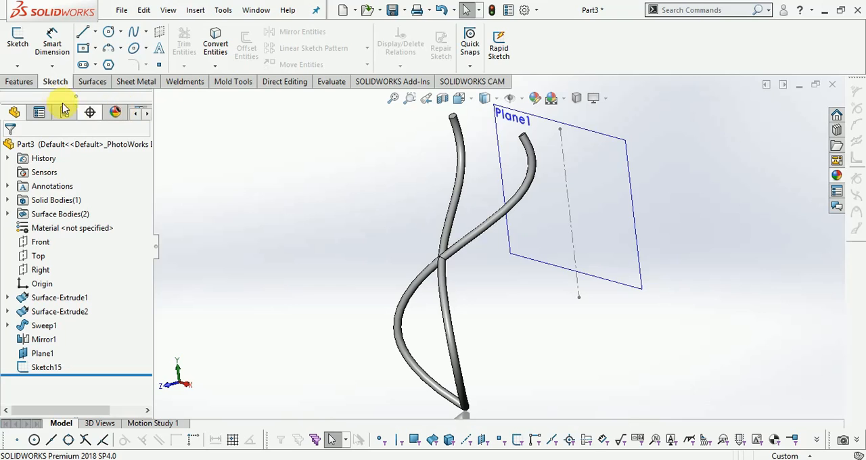
Step: Start a circular pattern of bodies and select the mirrored rod body as the body to pattern
click(9, 84)
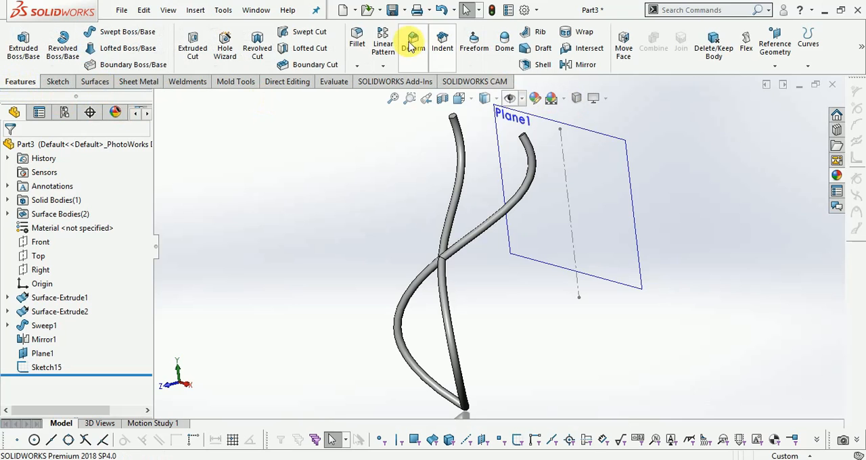
click(389, 65)
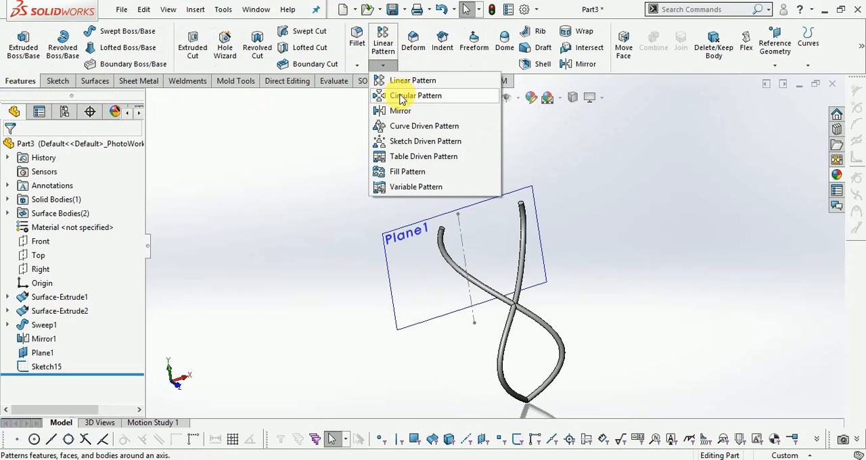
click(404, 96)
middle_drag(654, 240, 554, 230)
click(467, 97)
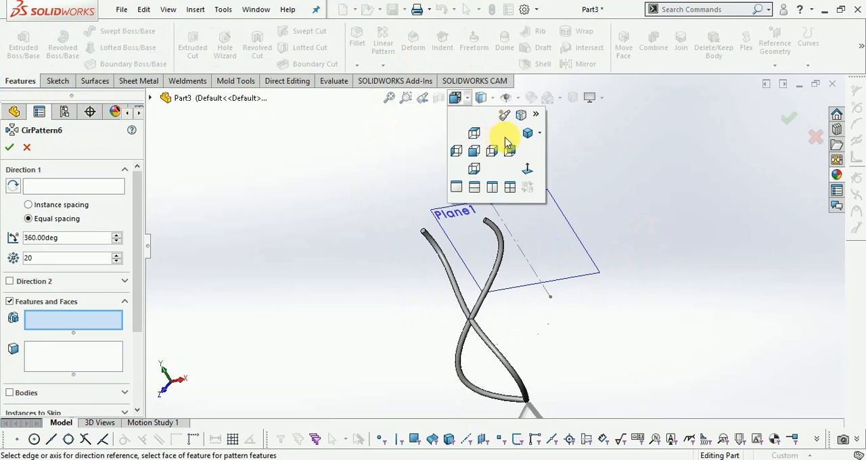
click(526, 133)
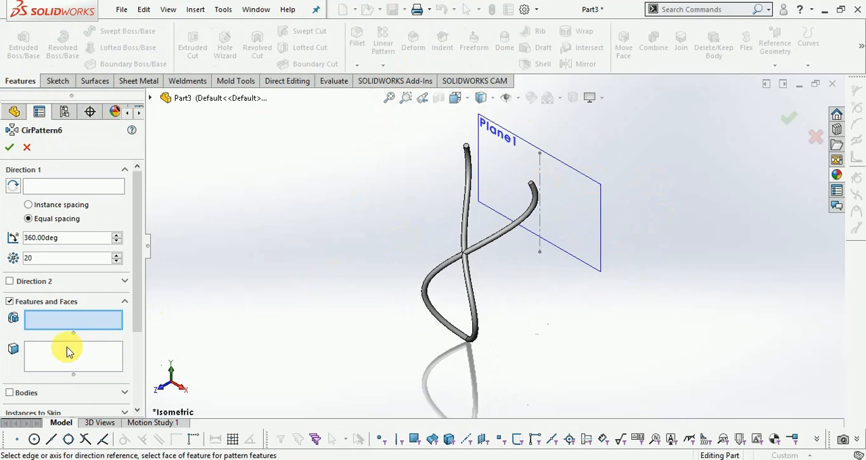
scroll(60, 343, down, 4)
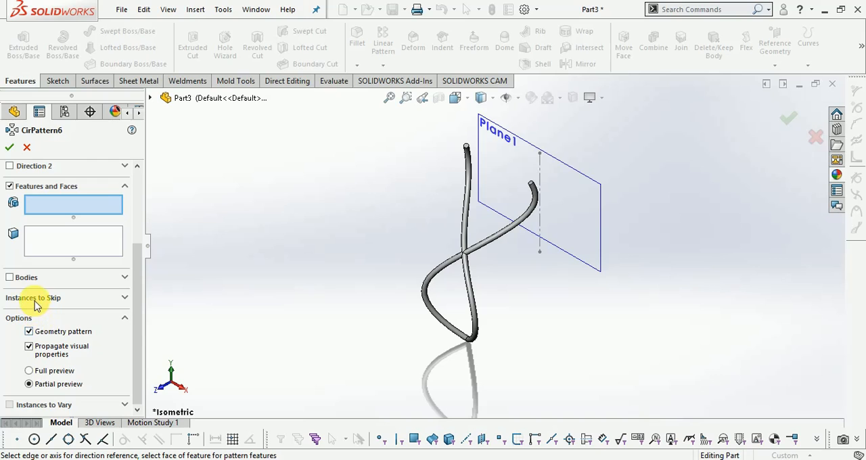
click(10, 278)
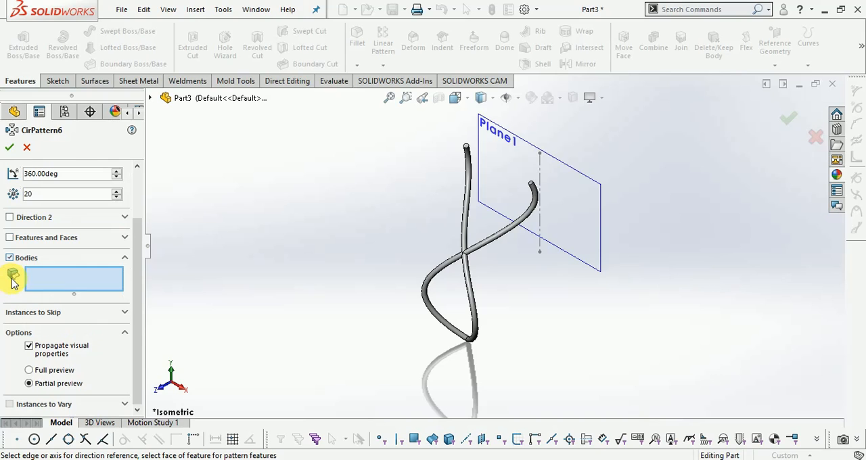
click(479, 247)
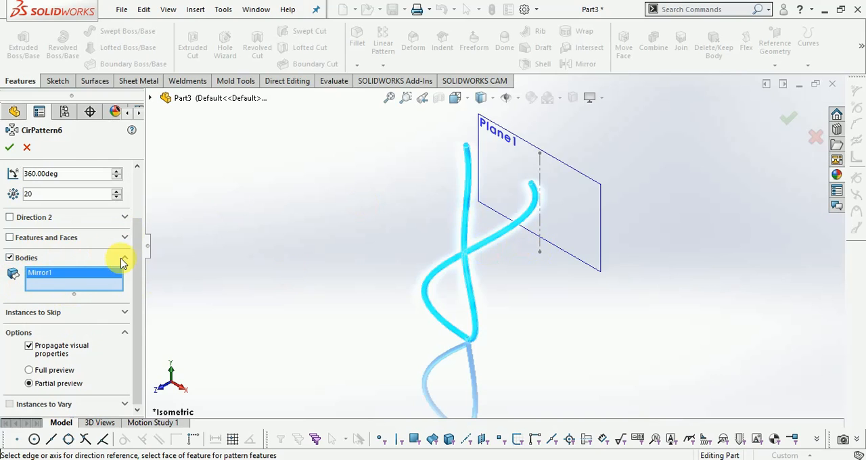
Step: Pattern the body around the vertical construction line with 25 equally spaced instances over 360 degrees
scroll(85, 271, up, 3)
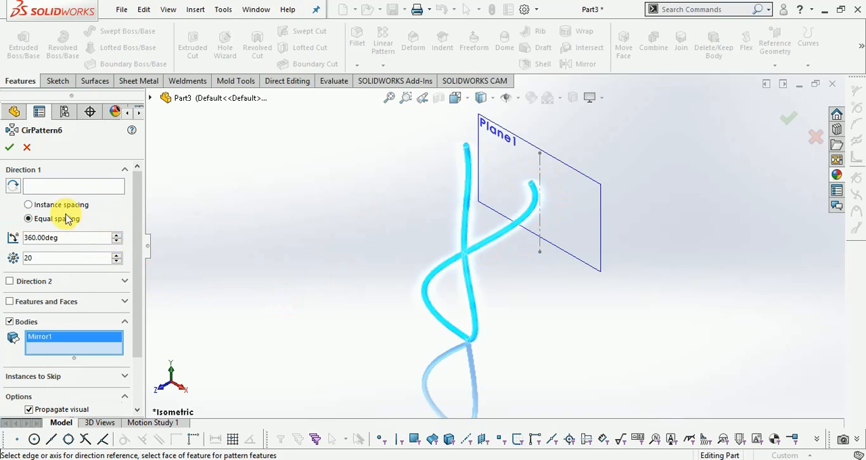
click(71, 187)
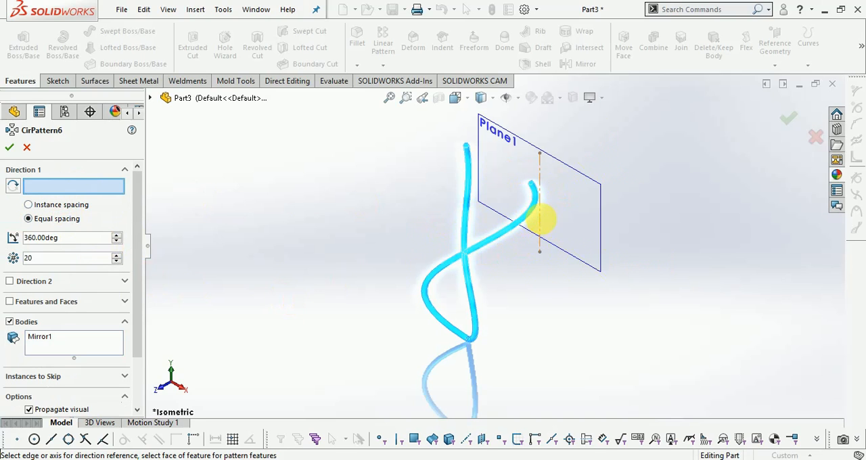
click(539, 223)
drag(57, 263, 17, 259)
text(25)
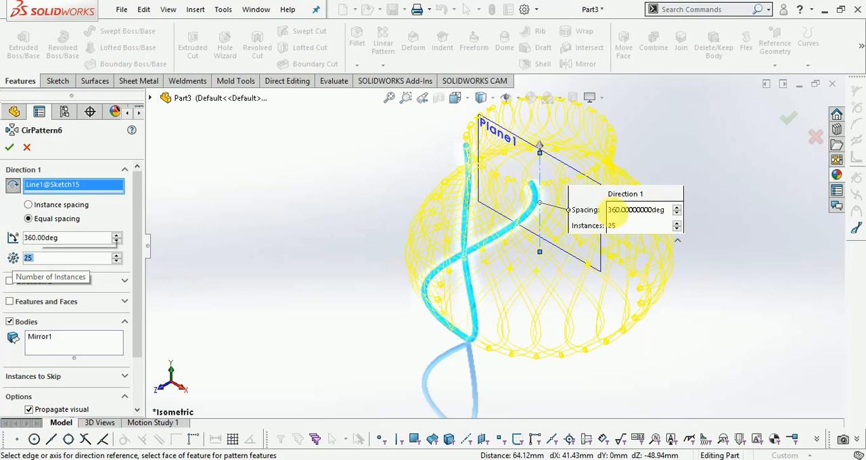
click(788, 122)
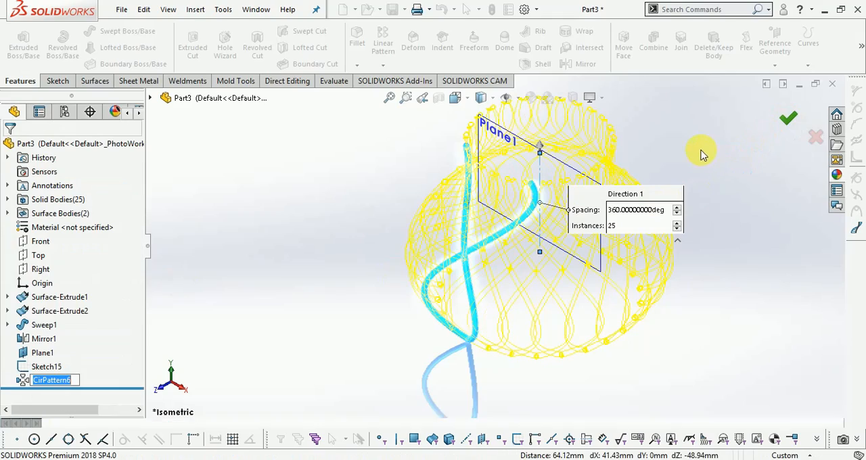
Step: Hide the offset reference plane Plane1
middle_drag(699, 133, 653, 128)
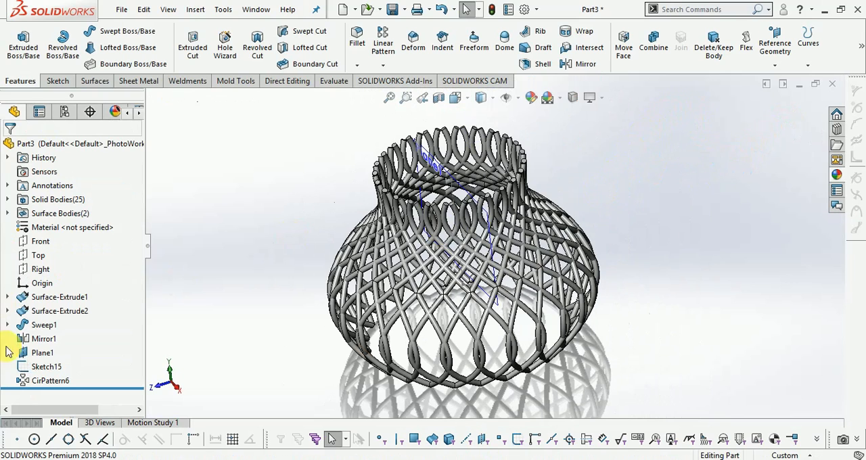
right_click(36, 352)
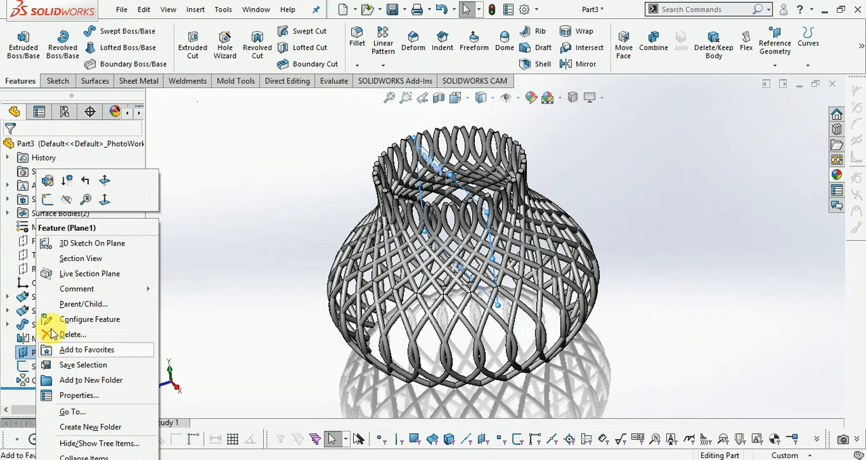
click(67, 199)
Step: Hide the construction line sketch inside the patterned basket
middle_drag(512, 189, 440, 196)
right_click(439, 196)
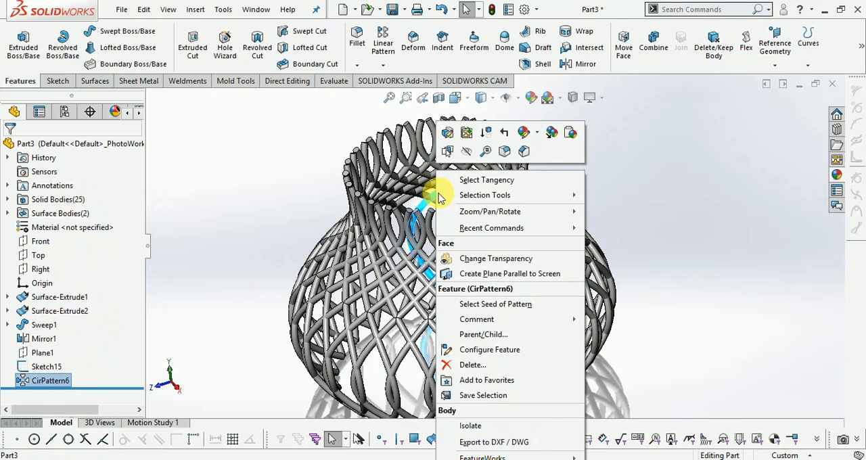
click(646, 190)
scroll(636, 190, down, 2)
scroll(634, 190, up, 1)
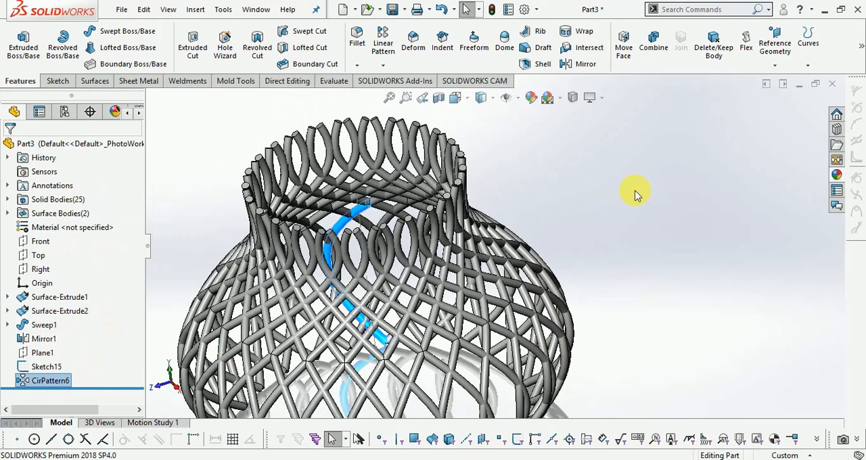
click(628, 195)
middle_drag(628, 194, 623, 271)
right_click(380, 287)
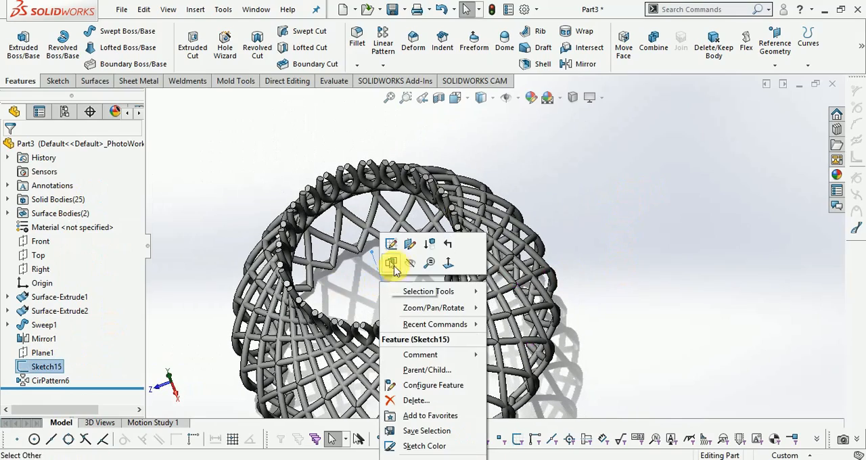
click(396, 263)
Step: Show the part in isometric view and apply the polished brass appearance to the whole part
middle_drag(725, 246, 696, 177)
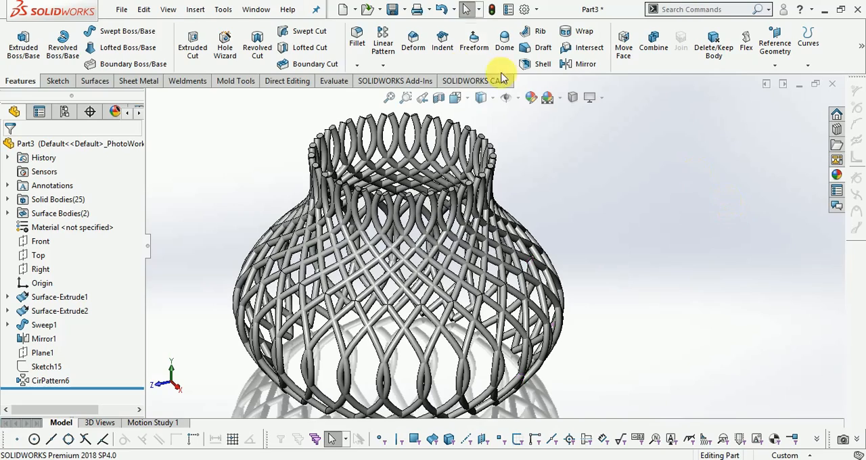
click(467, 99)
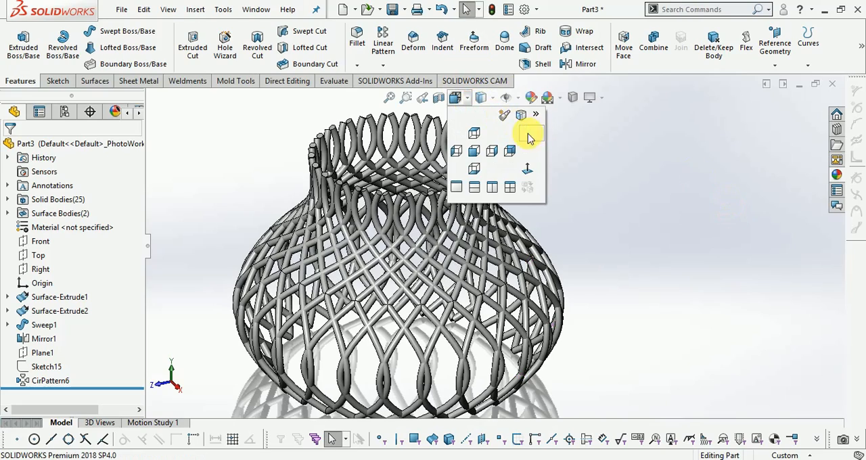
click(528, 135)
click(836, 176)
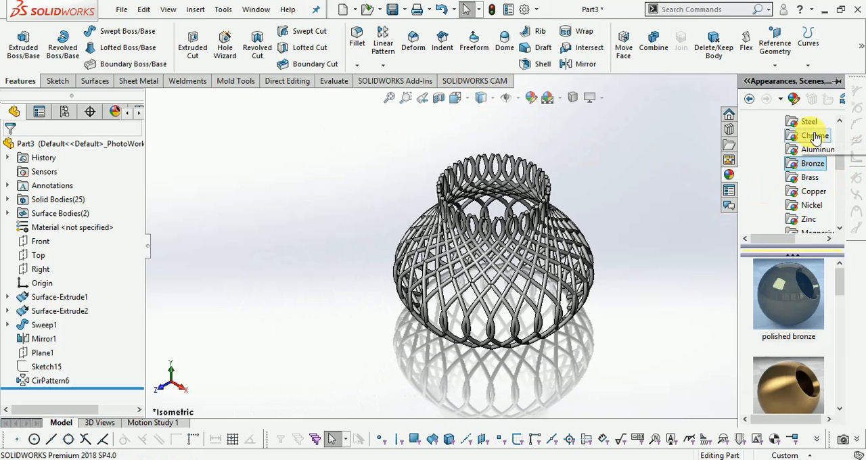
click(808, 124)
click(815, 136)
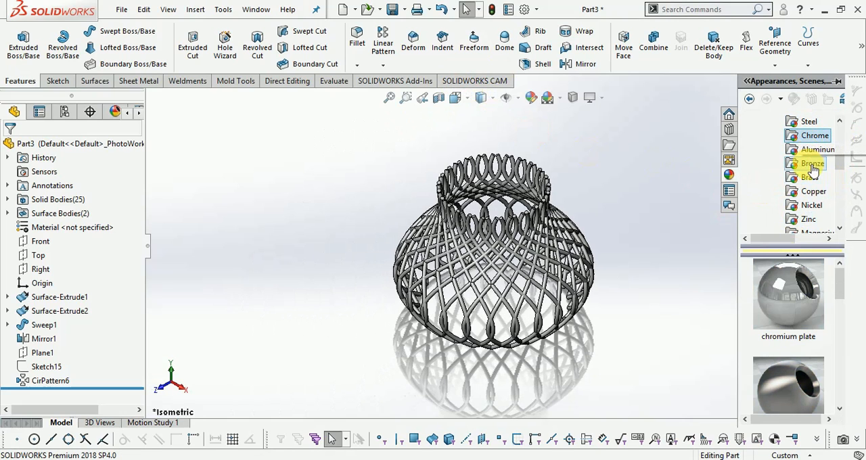
click(811, 164)
click(809, 177)
click(781, 296)
drag(781, 298, 499, 273)
click(517, 271)
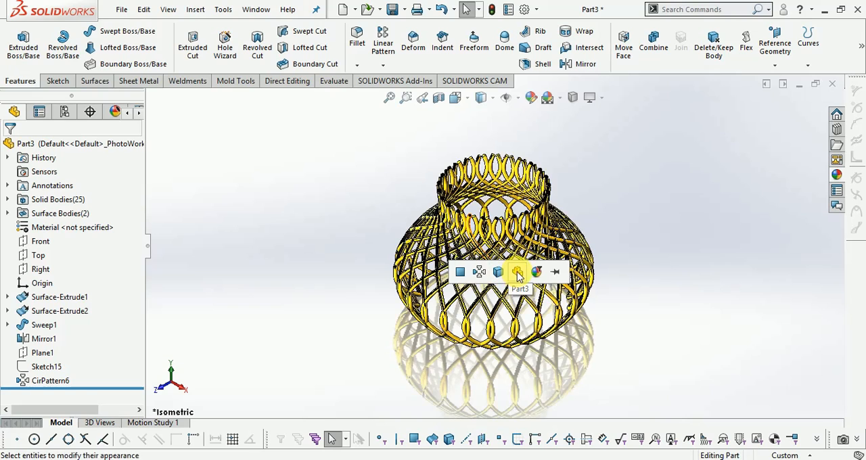
middle_drag(622, 286, 624, 253)
scroll(602, 186, down, 1)
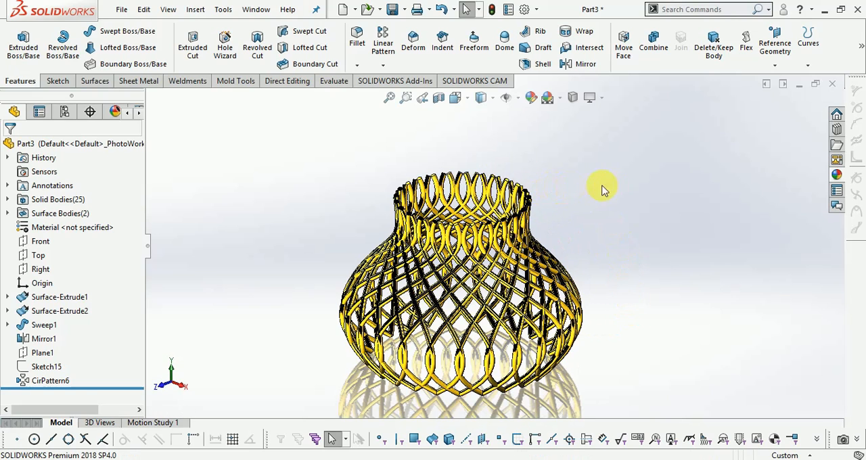
Step: Change the appearance of the whole part to brushed brass
click(837, 176)
drag(784, 332, 506, 299)
click(525, 299)
middle_drag(603, 205, 580, 271)
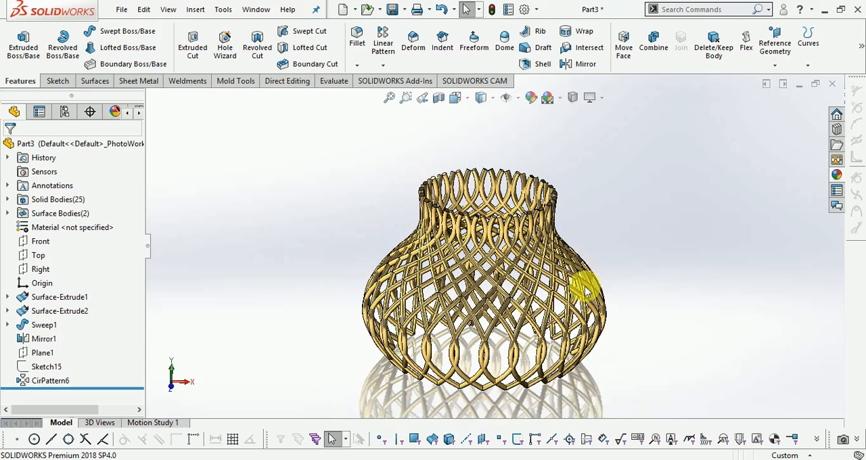
scroll(580, 271, down, 2)
Step: Replace the brass finish with the polished copper appearance on the whole part
click(836, 176)
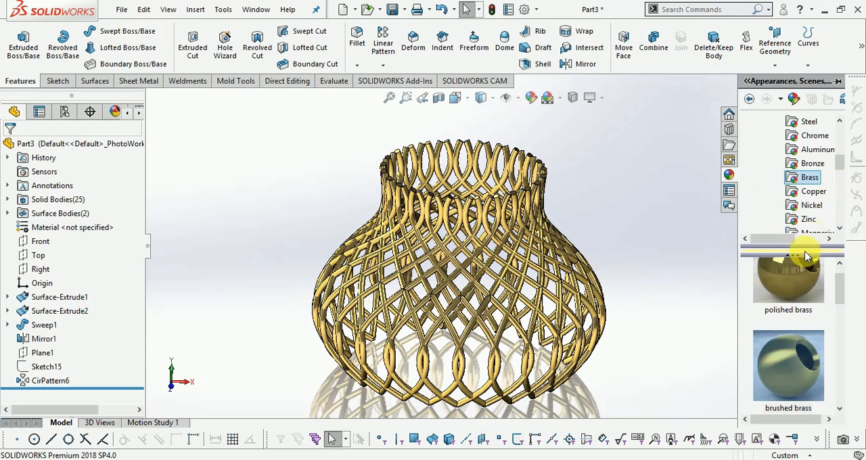
click(811, 193)
drag(787, 378, 553, 295)
click(572, 296)
mouse_move(708, 230)
middle_down()
mouse_move(689, 255)
mouse_move(693, 237)
middle_up()
middle_drag(652, 256, 688, 244)
Step: Switch the whole part from copper back to the polished brass appearance
click(836, 175)
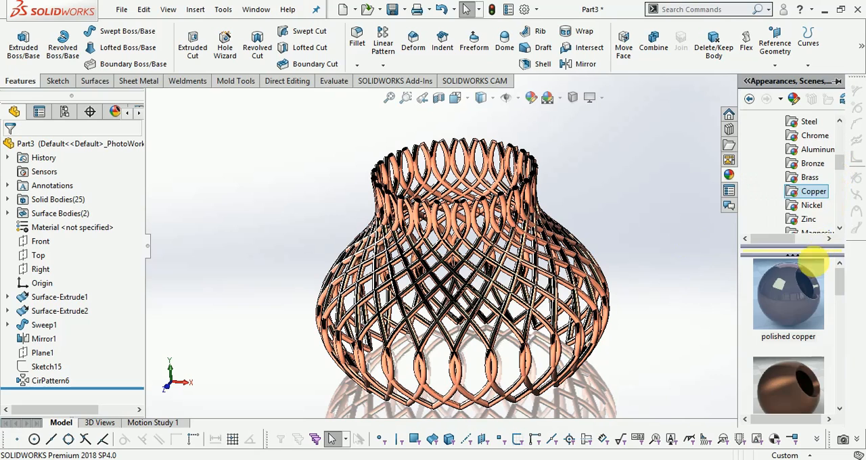
click(794, 177)
drag(785, 291, 574, 285)
click(592, 287)
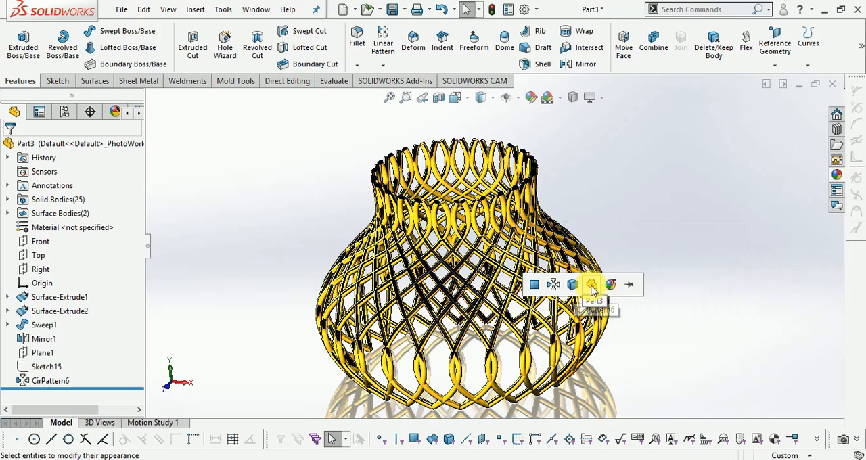
Step: Apply the brushed brass appearance to the whole part and inspect the finish on the model
click(837, 175)
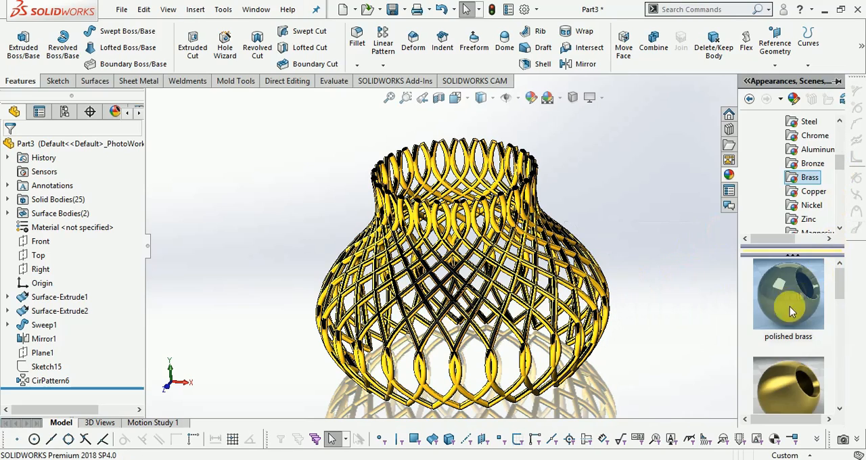
drag(797, 381, 572, 287)
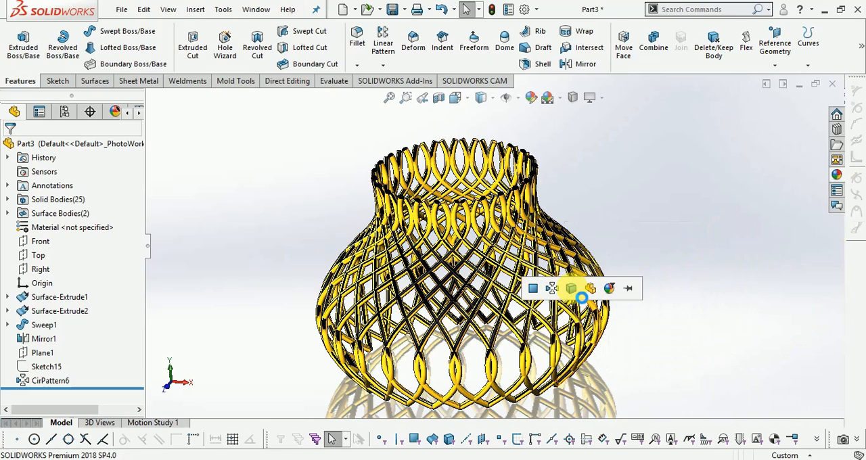
click(592, 290)
mouse_move(649, 177)
middle_down()
mouse_move(614, 232)
mouse_move(647, 176)
middle_up()
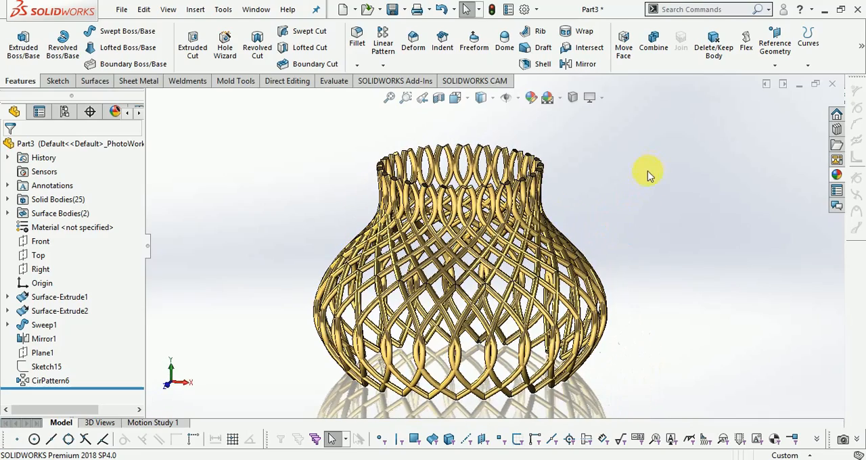
scroll(623, 186, down, 1)
scroll(636, 139, up, 1)
scroll(536, 268, down, 1)
scroll(549, 177, up, 1)
middle_drag(507, 275, 501, 276)
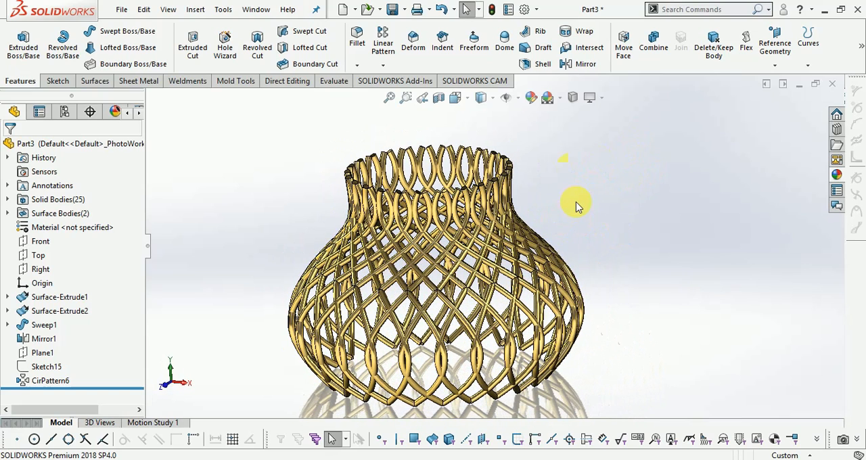